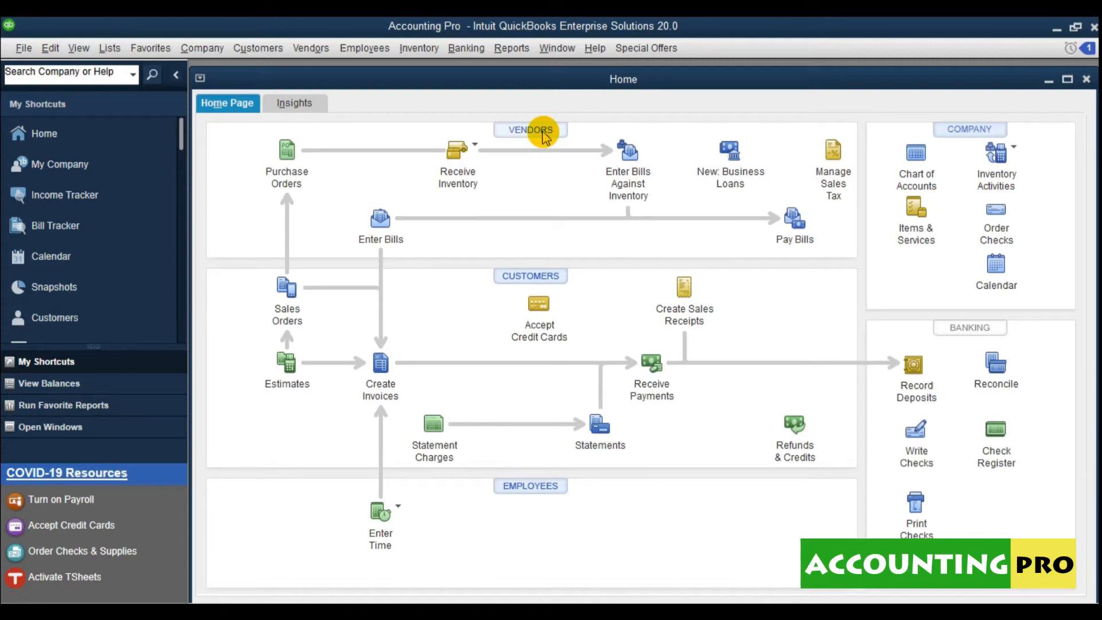
Open the Vendor Center, collapse the shortcuts sidebar and maximize the Vendor Center window
left_click(544, 134)
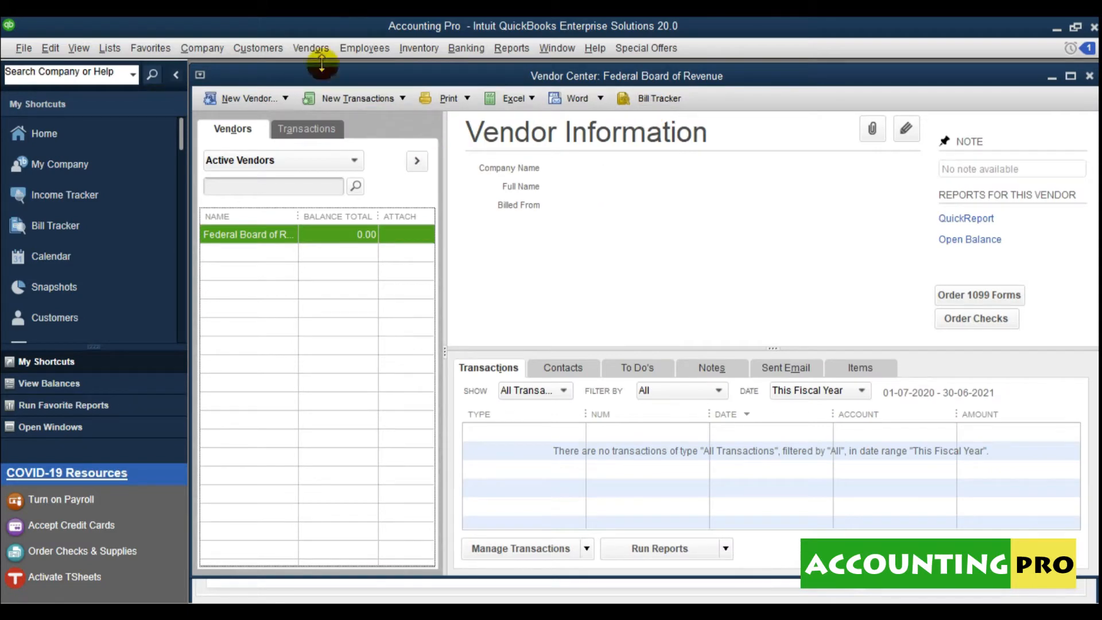
left_click(311, 48)
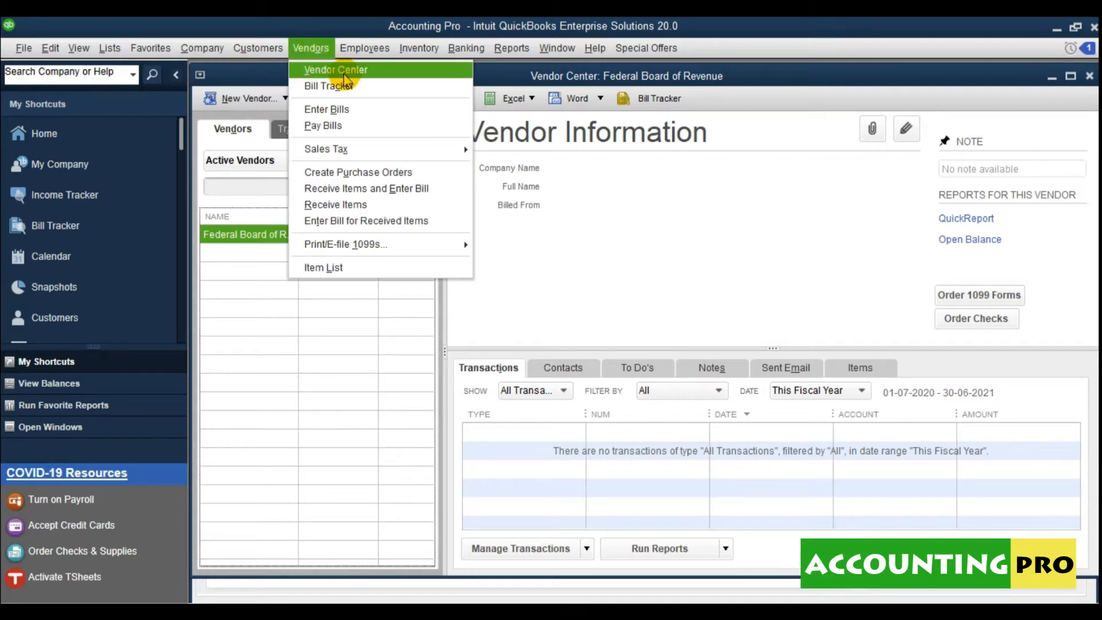
left_click(175, 74)
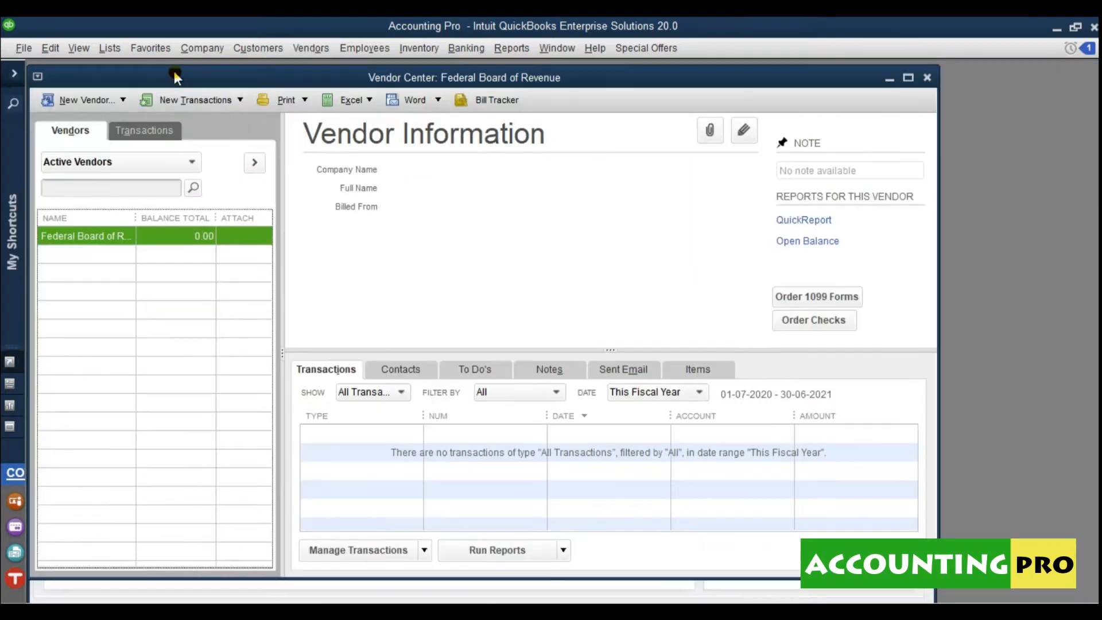
left_click(907, 77)
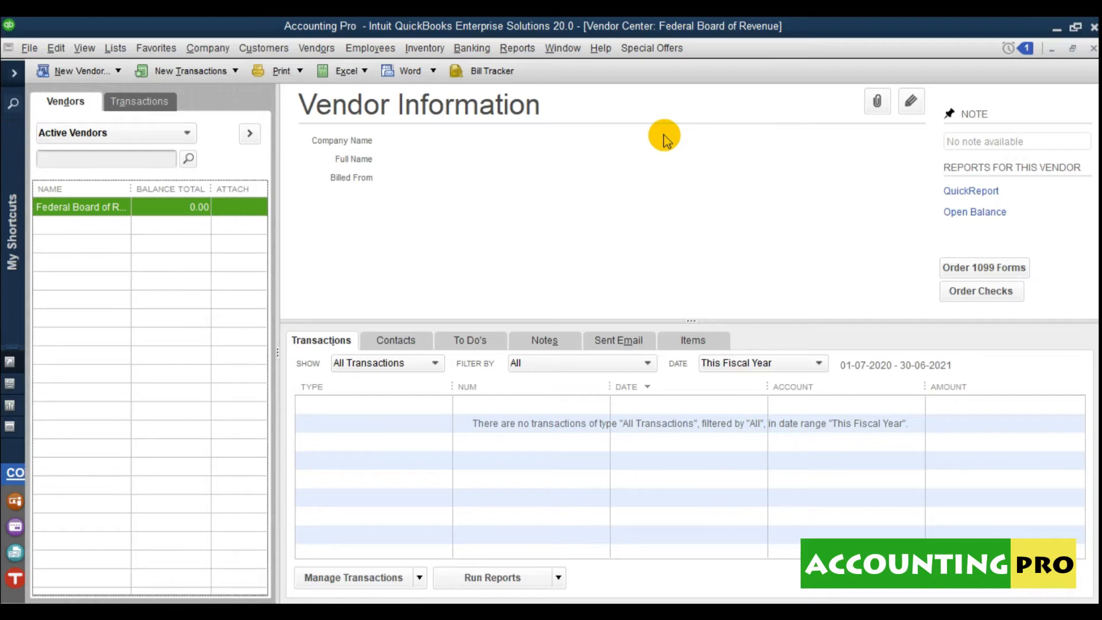
View the Customer Center for comparison and close it to return to the Vendor Center
left_click(261, 51)
left_click(280, 73)
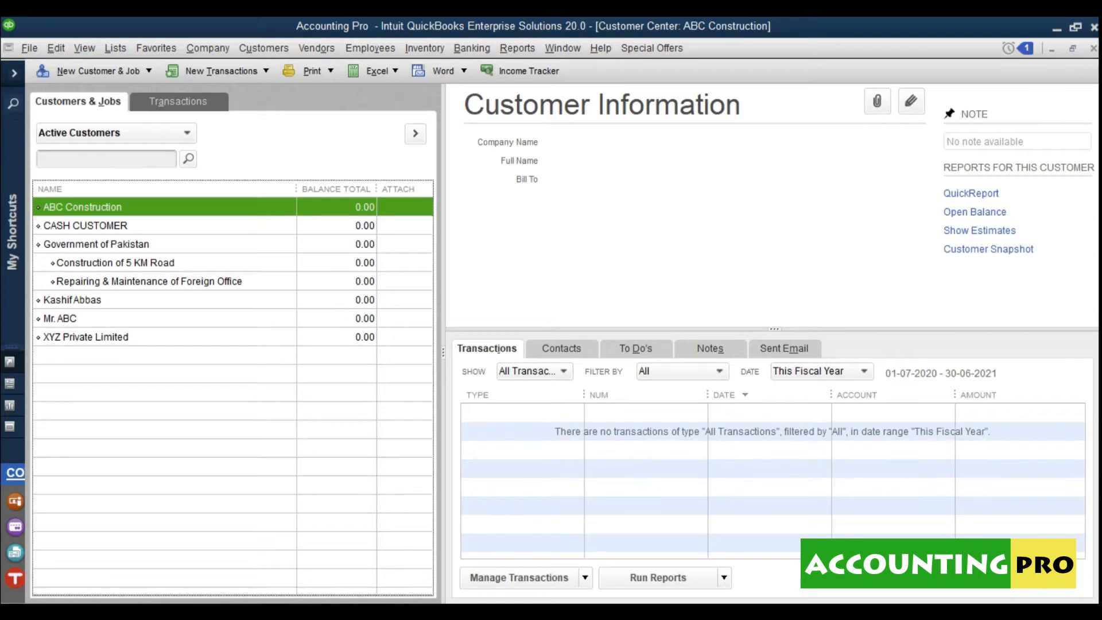
left_click(1093, 52)
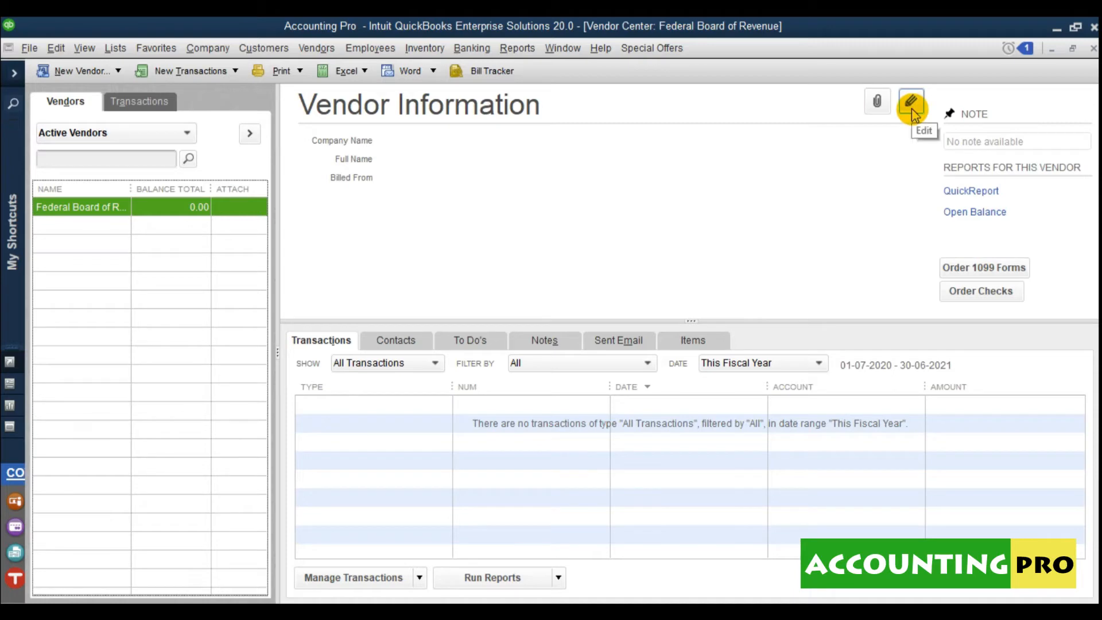
Examine the Federal Board of Revenue vendor's contacts, to-dos, notes, sent email and items, plus the list of vendor transaction types
left_click(374, 342)
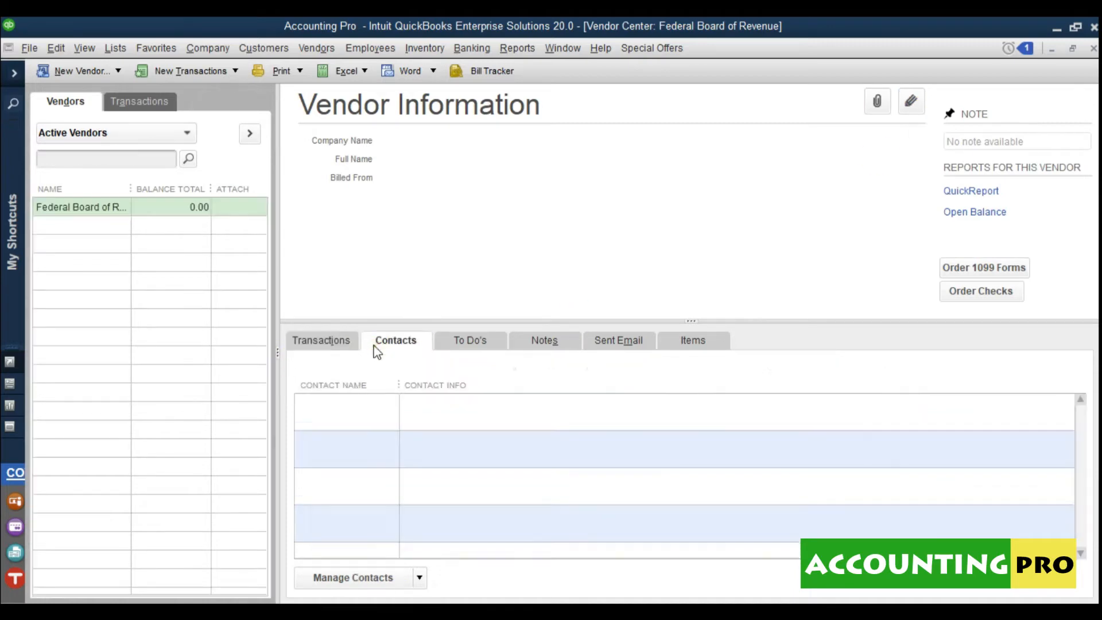
left_click(485, 341)
left_click(557, 345)
left_click(625, 342)
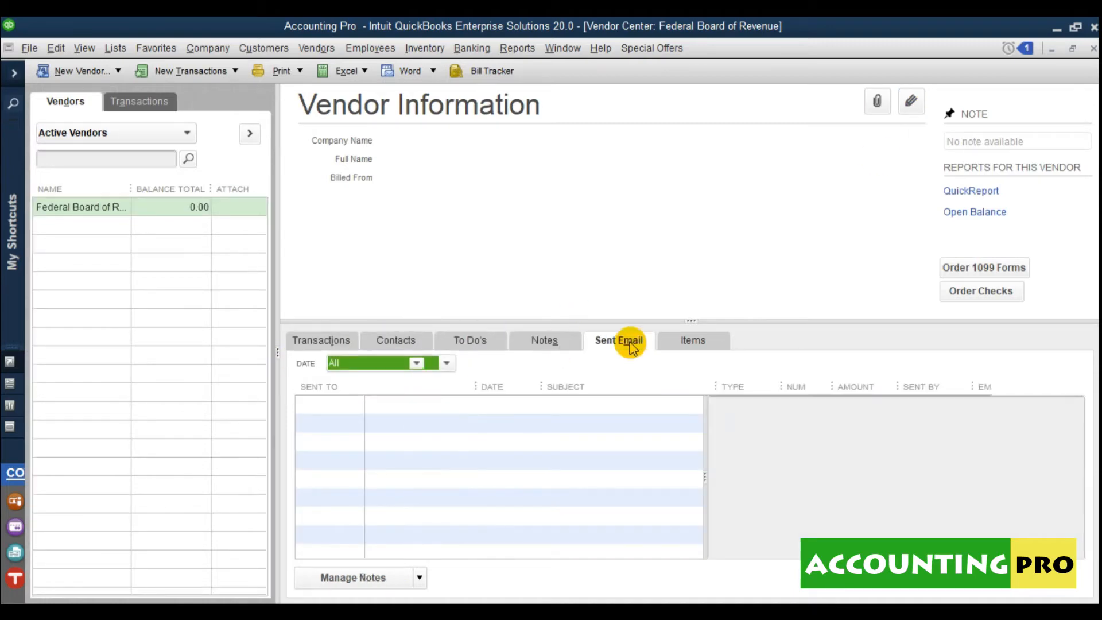
left_click(714, 342)
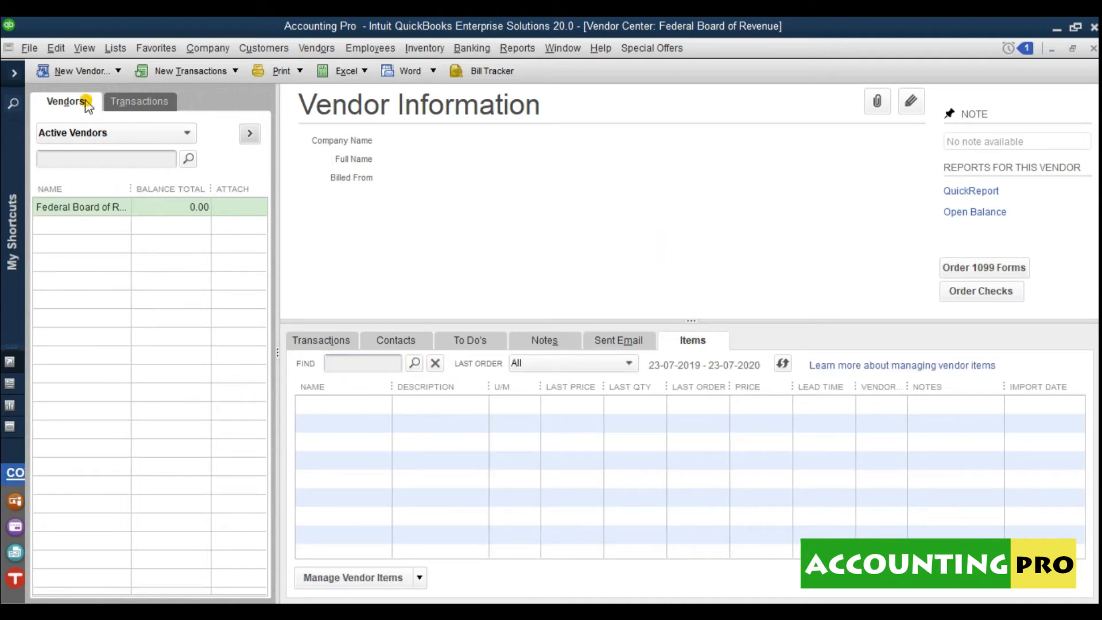
left_click(131, 101)
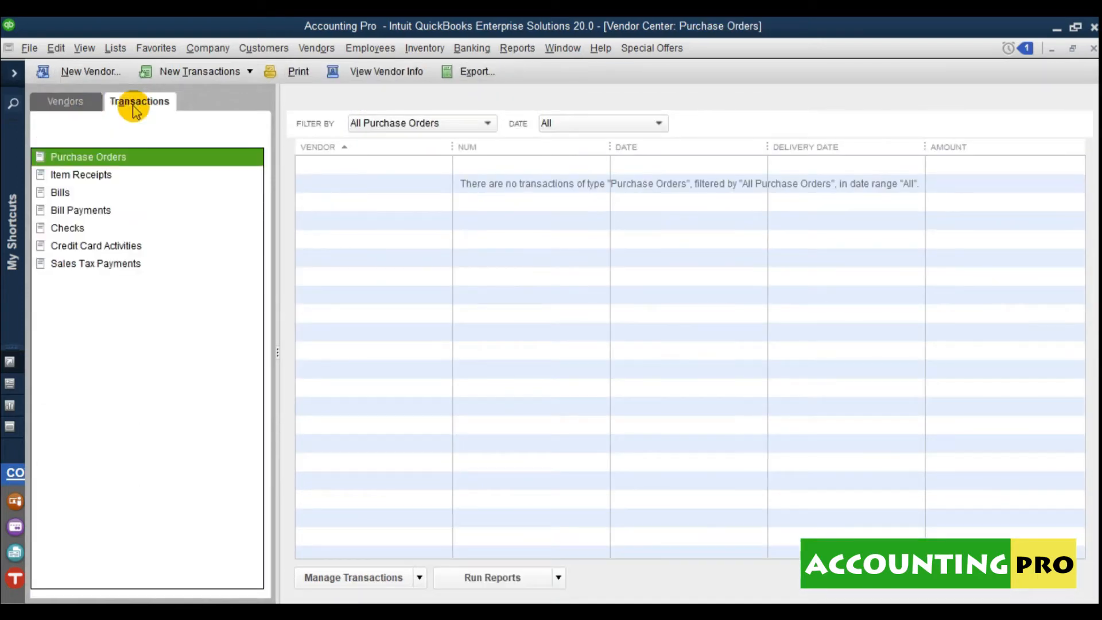
left_click(89, 102)
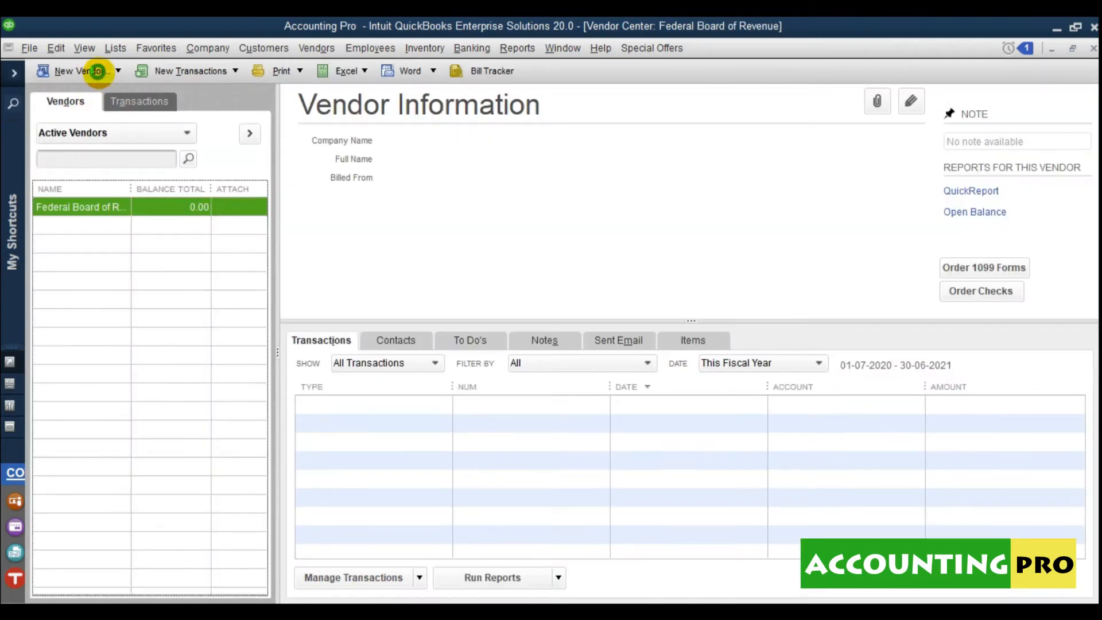
left_click(118, 71)
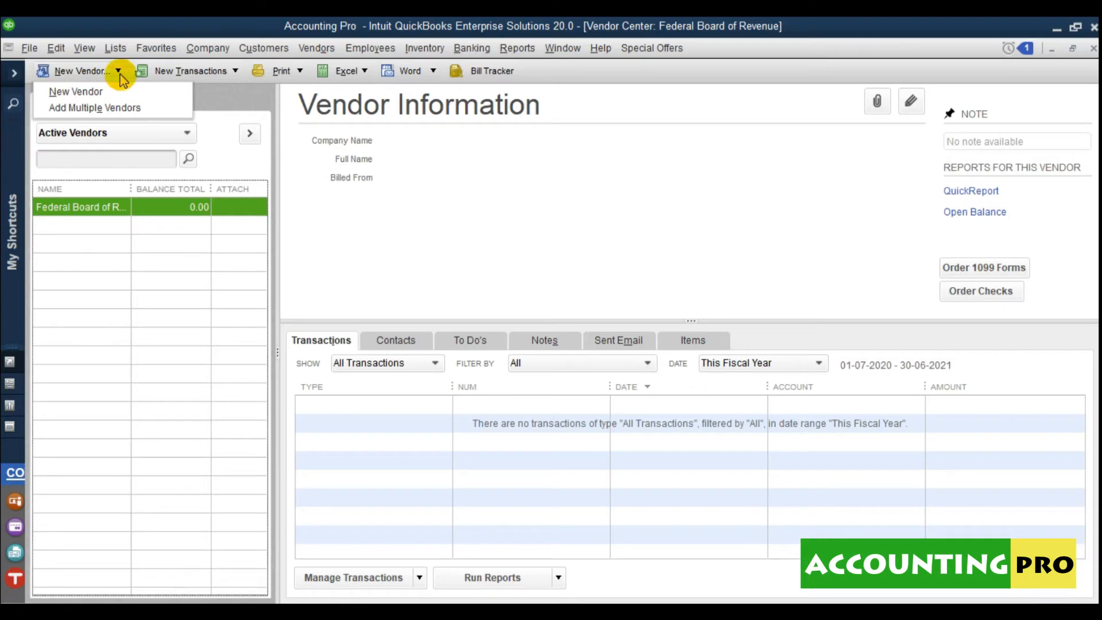
left_click(236, 70)
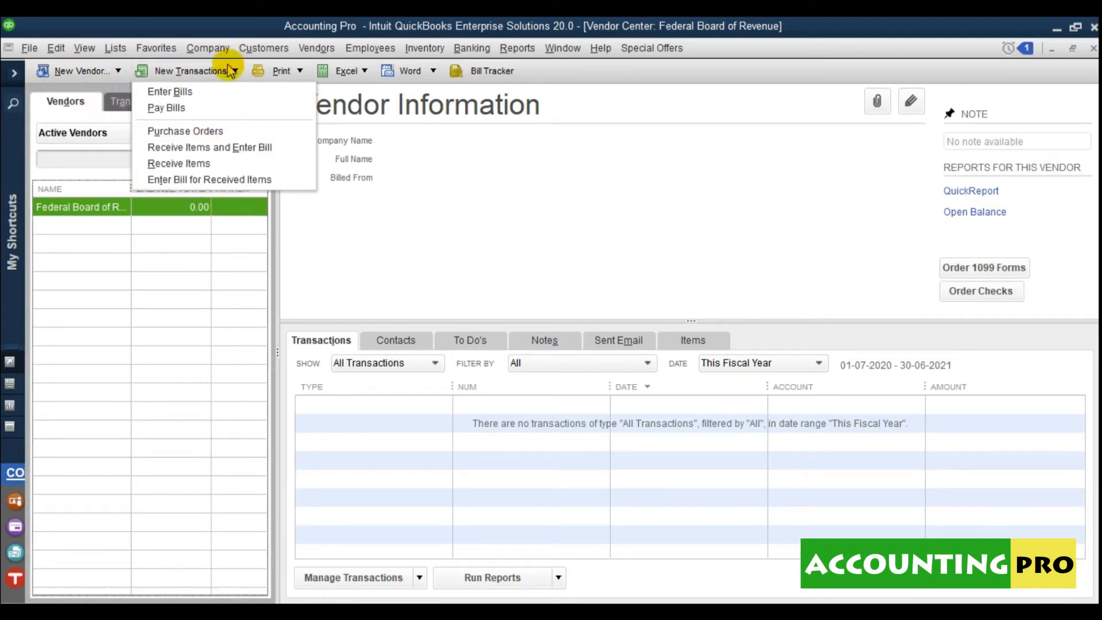
left_click(300, 73)
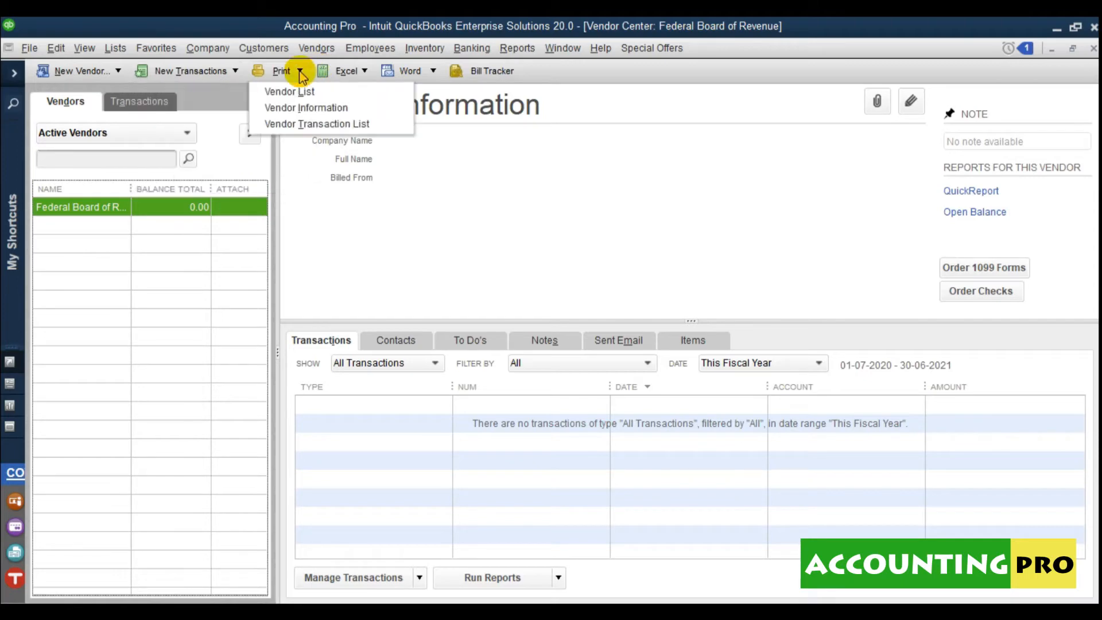
left_click(364, 71)
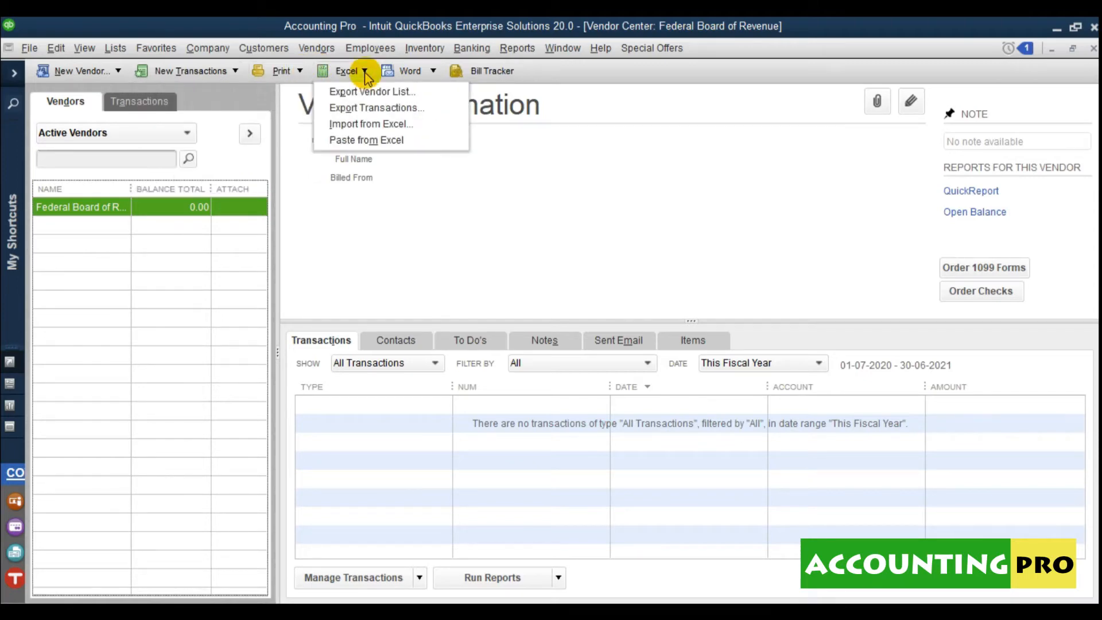
left_click(433, 73)
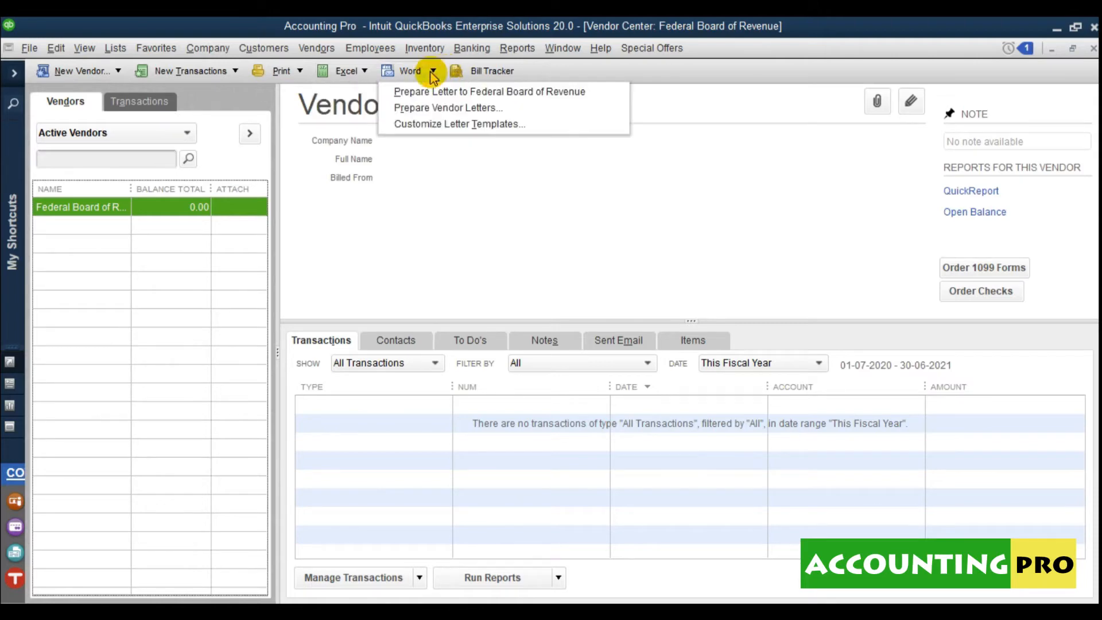
left_click(552, 72)
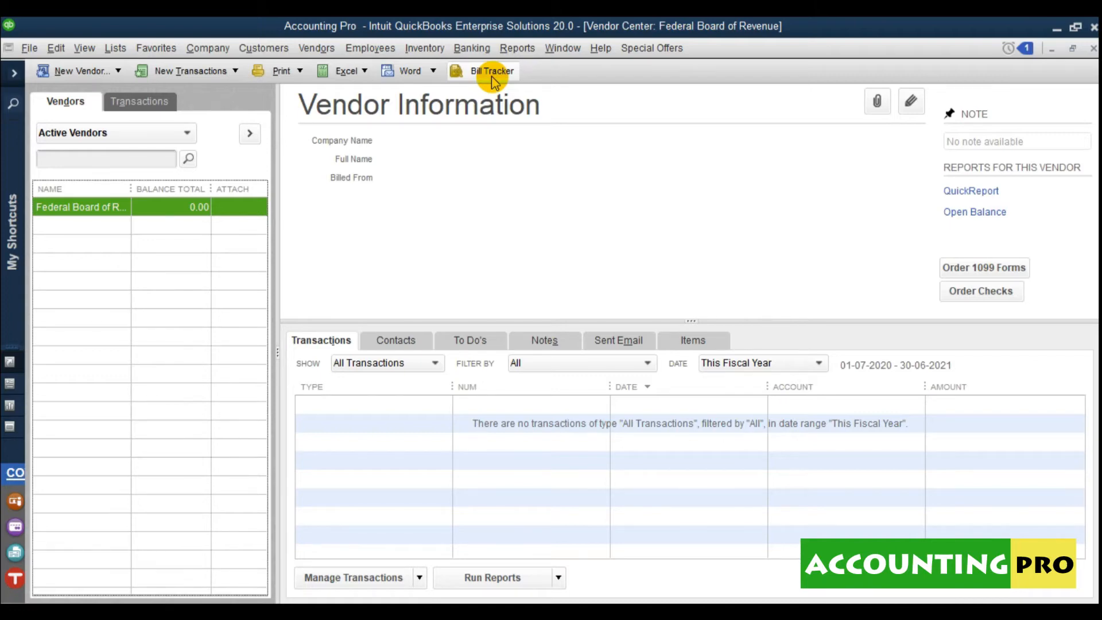
Start a new single vendor record and enter XYZ Computers as the vendor name
left_click(118, 72)
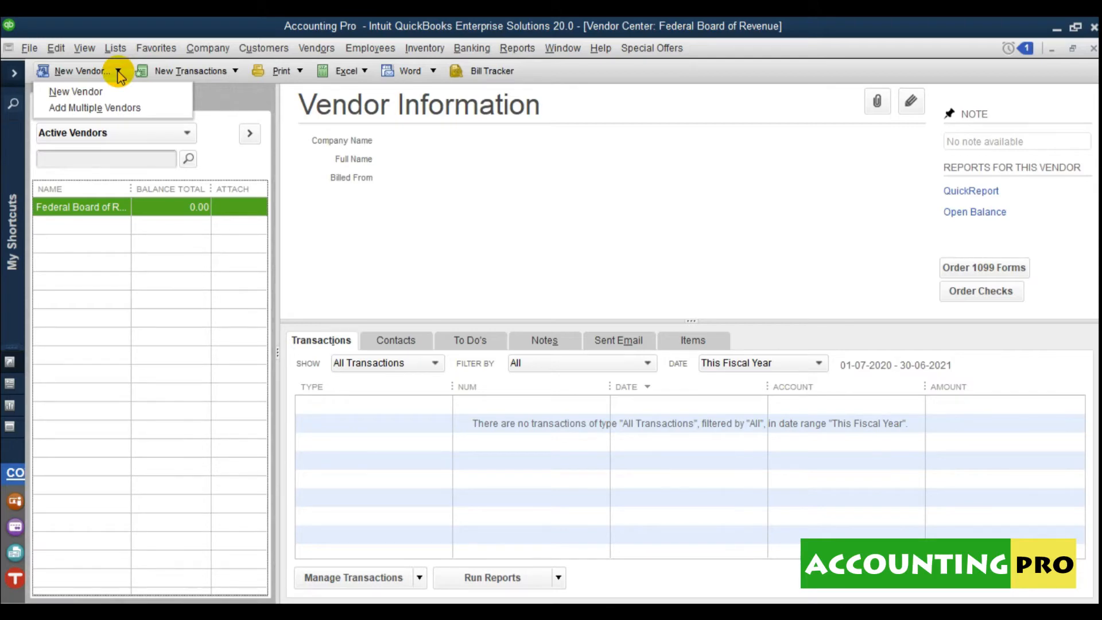
left_click(85, 91)
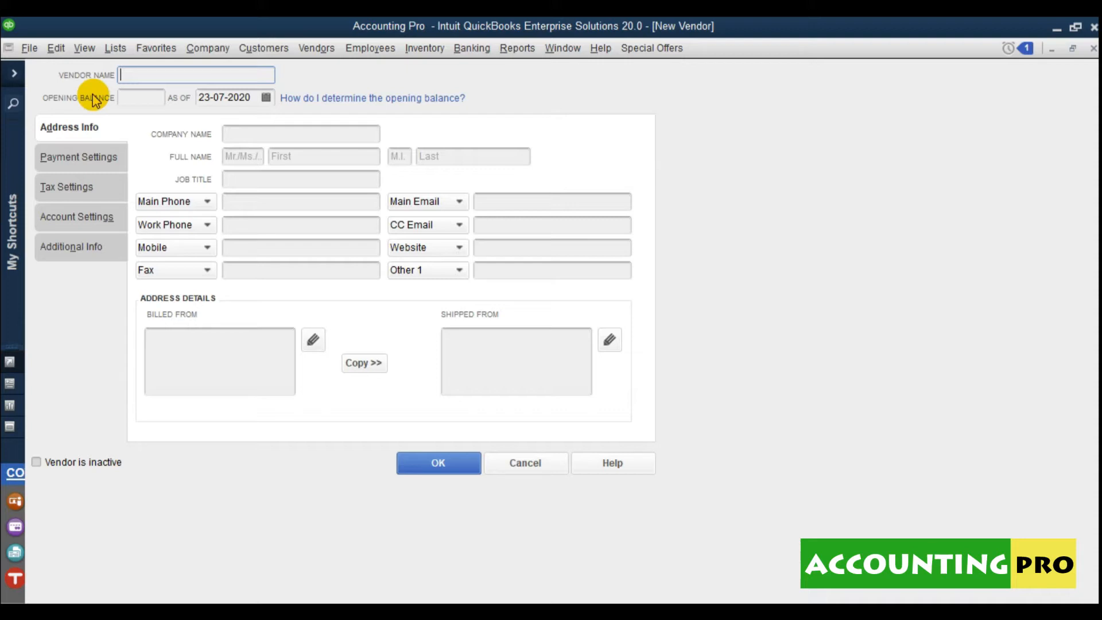
type("XYZ Computers")
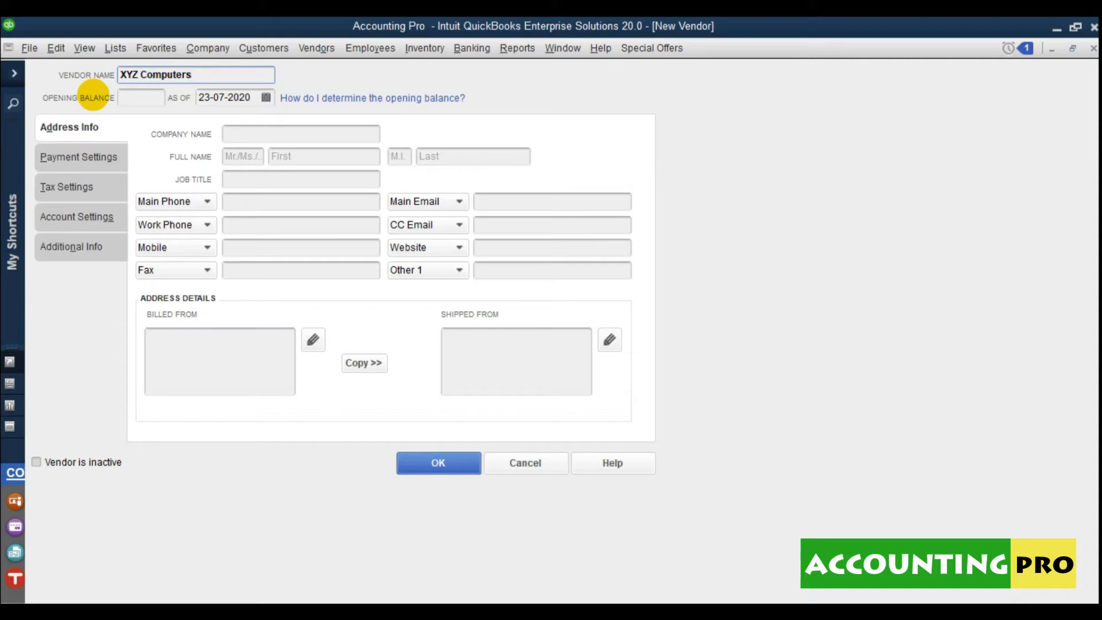
key("Tab")
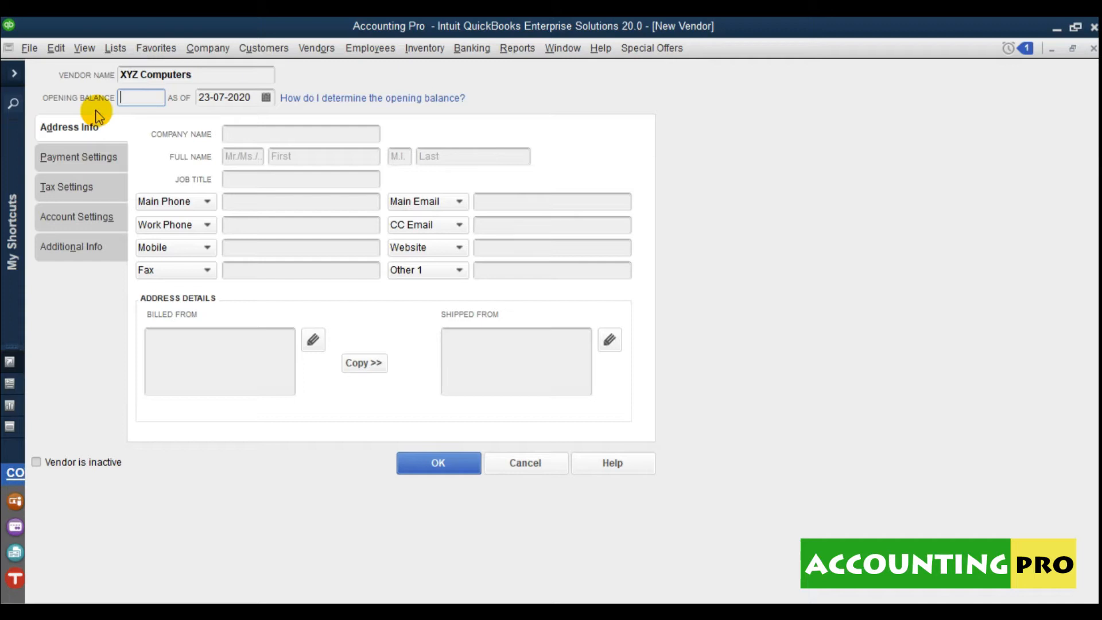
Copy the vendor name XYZ Computers into the new vendor's company name
left_click(273, 133)
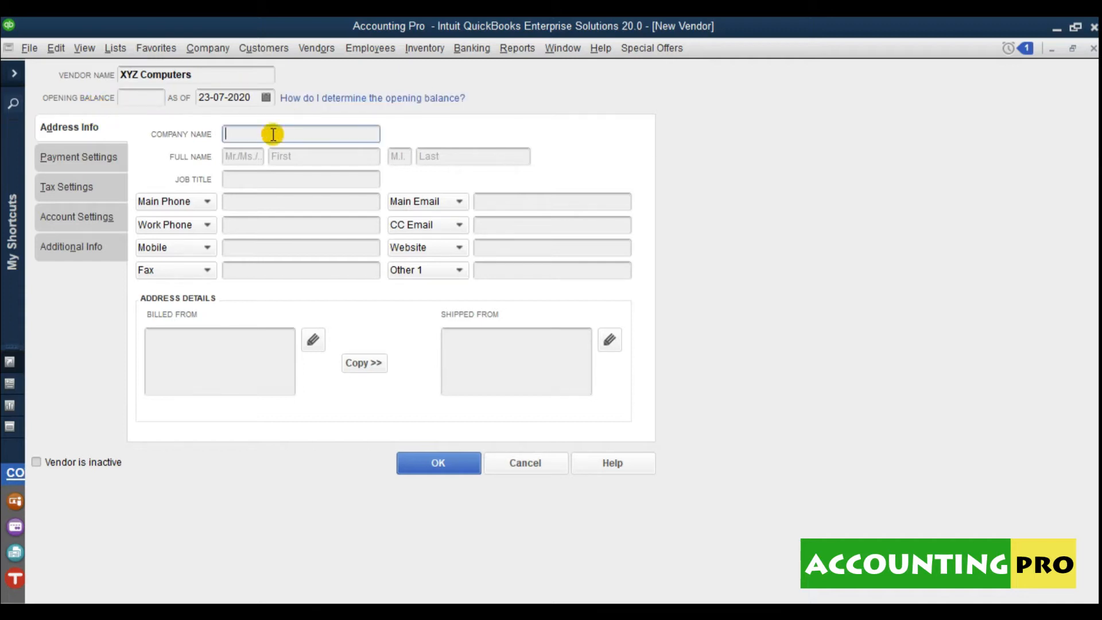
left_click(216, 80)
key("ctrl+c")
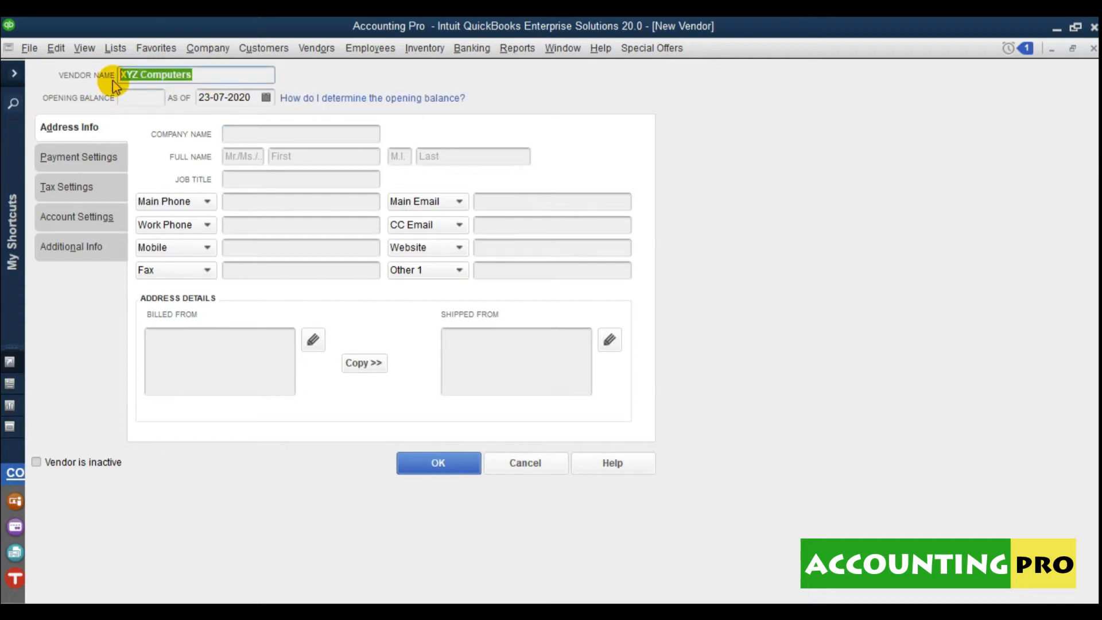
left_click(259, 136)
left_click(259, 136)
key("ctrl+v")
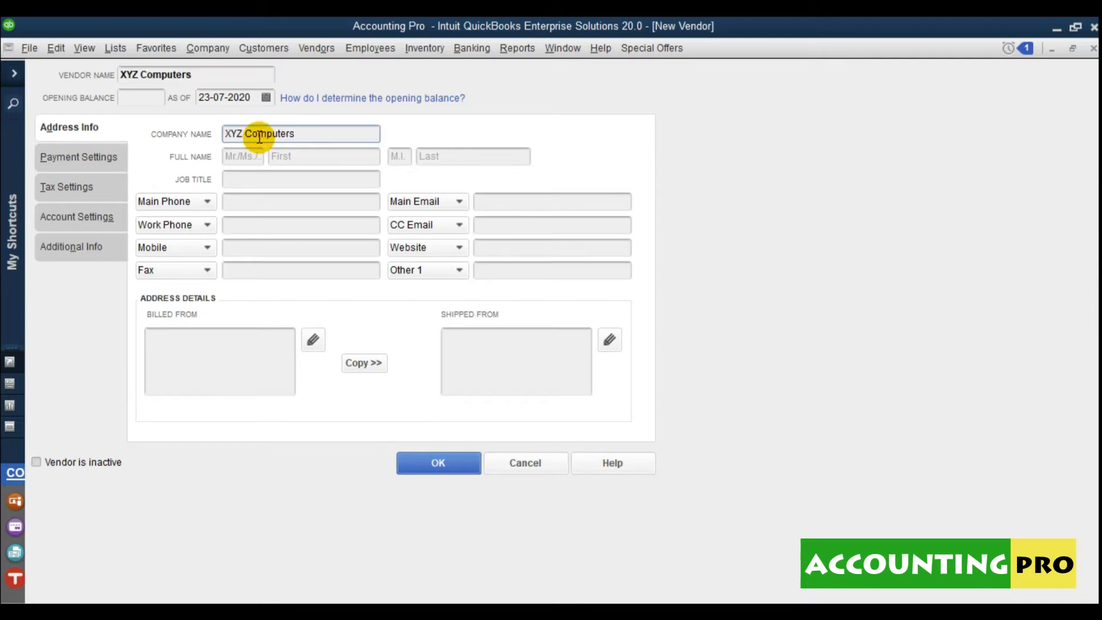
left_click(245, 155)
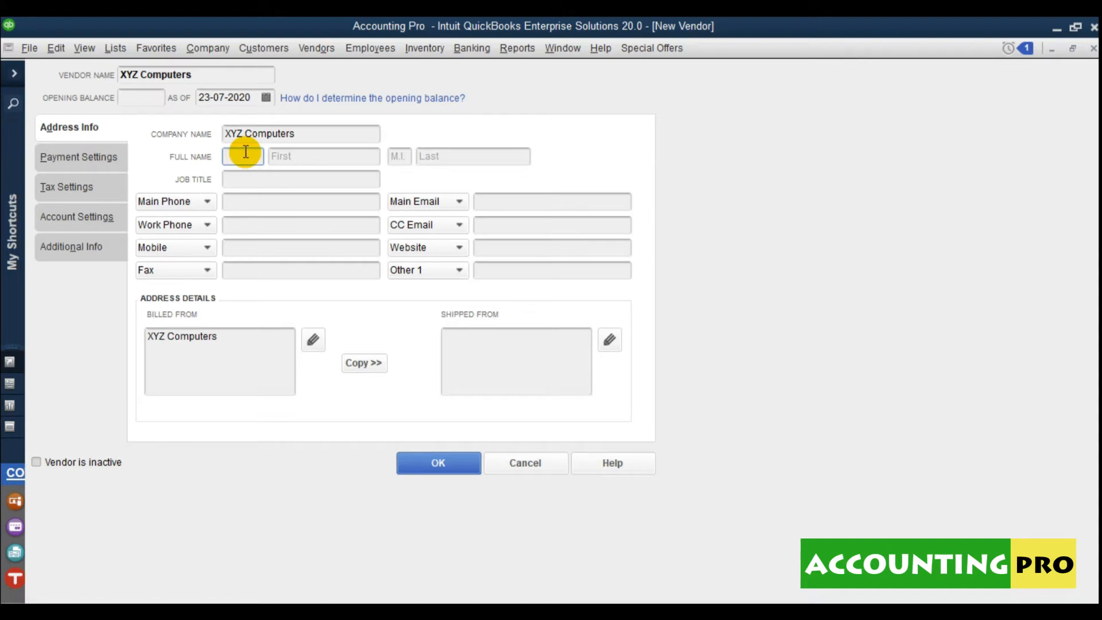
left_click(313, 155)
left_click(451, 156)
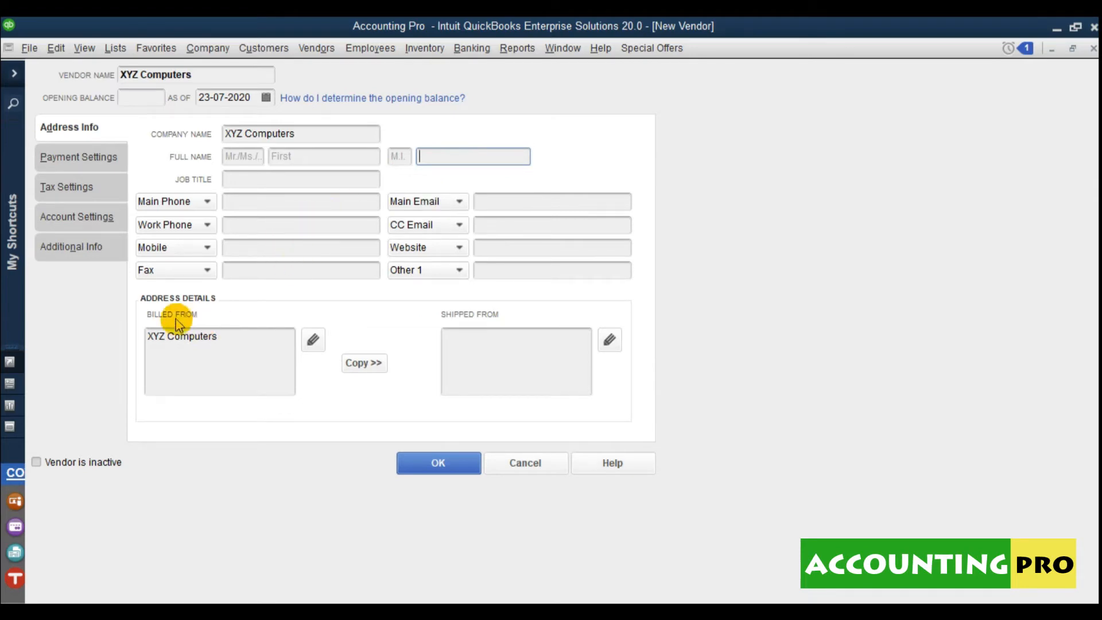
left_click(229, 339)
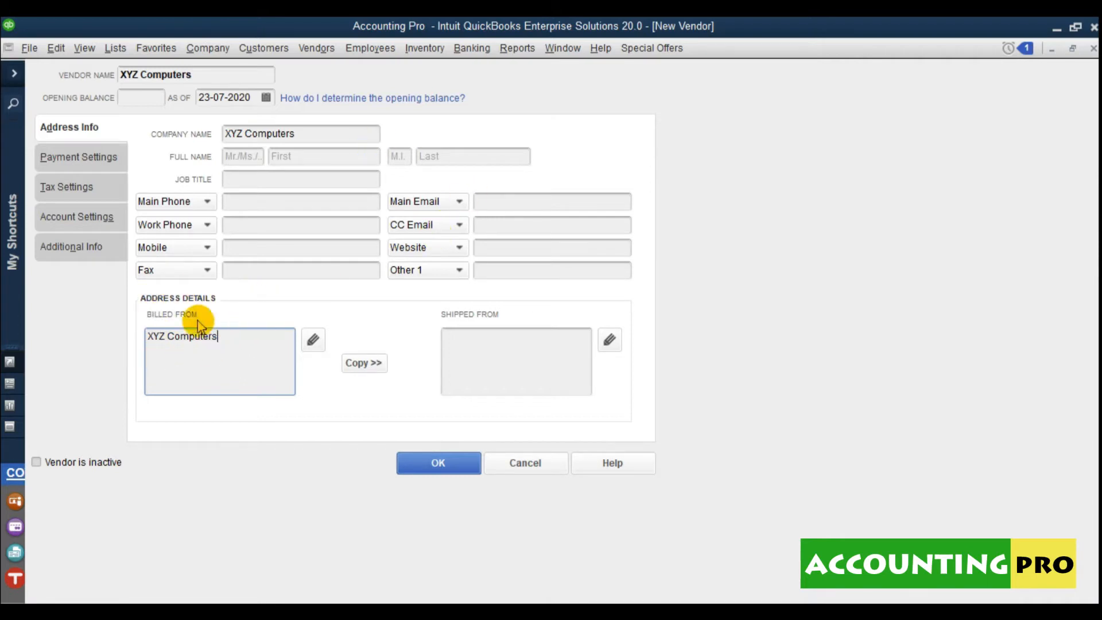
left_click(494, 343)
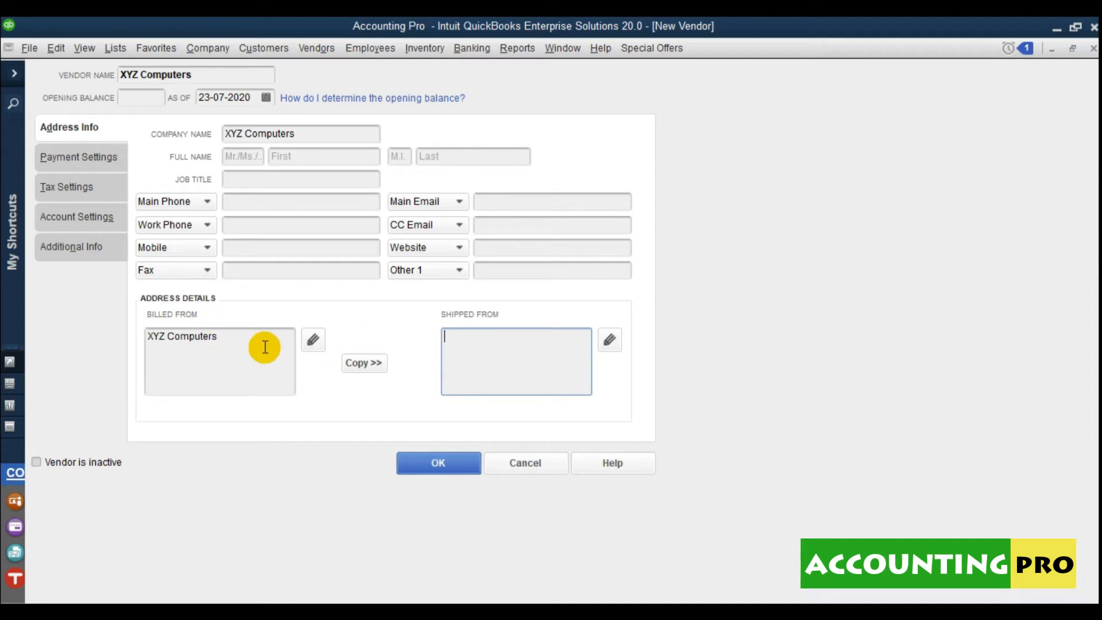
left_click(224, 337)
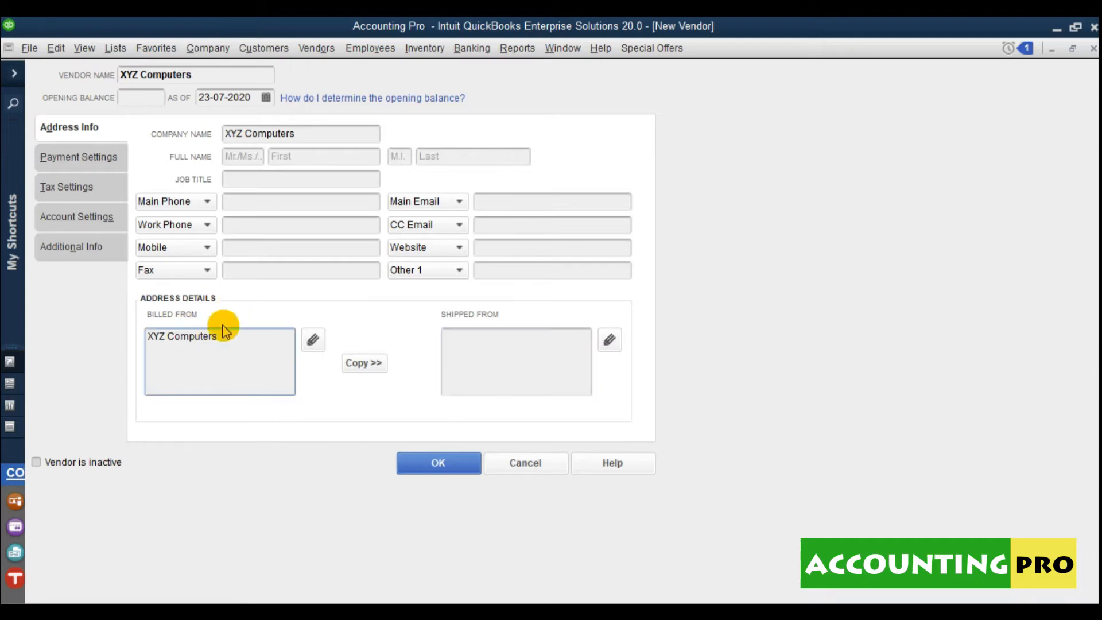
left_click(505, 352)
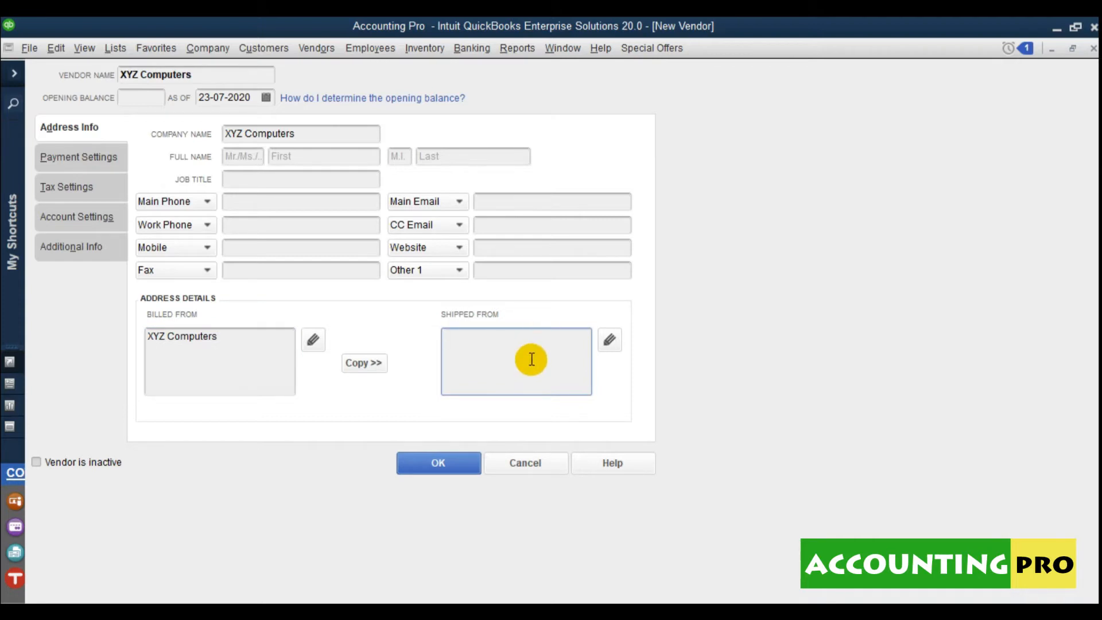
Open the payment settings of the new vendor record
left_click(80, 160)
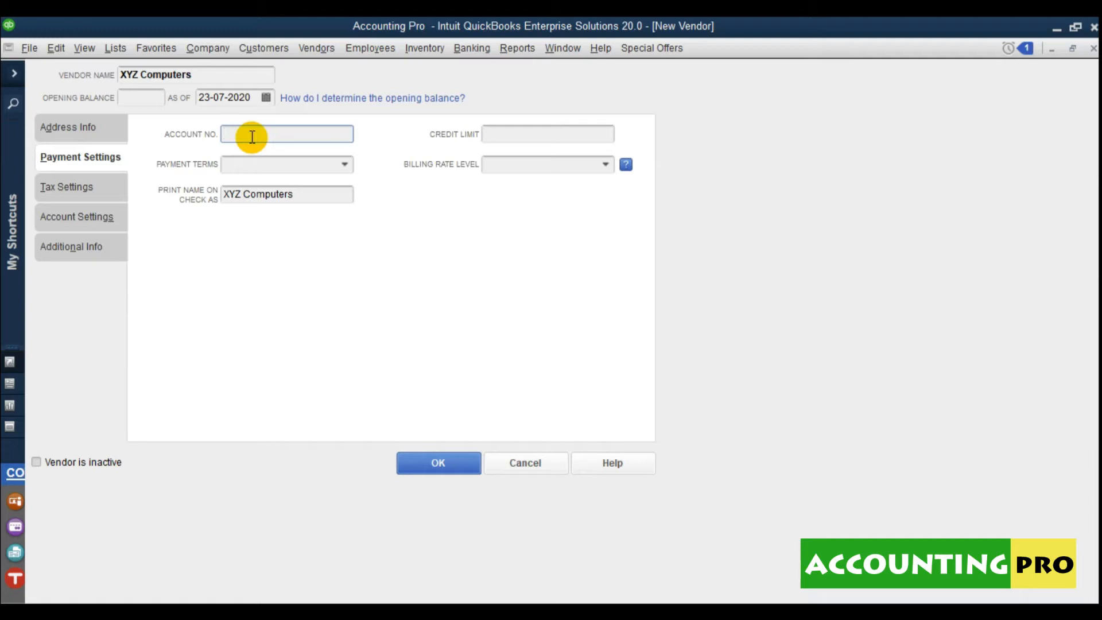
type("03191")
key("BackSpace")
key("BackSpace")
key("BackSpace")
key("BackSpace")
key("BackSpace")
Set the vendor's payment terms to Net 30 and select the name that prints on checks
left_click(345, 164)
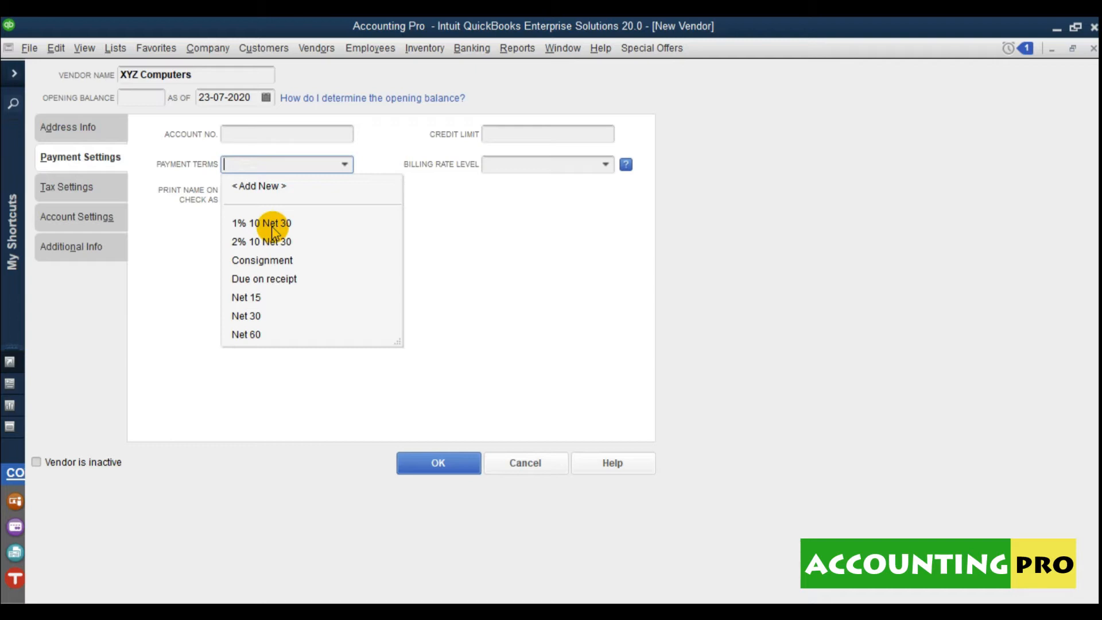
left_click(259, 316)
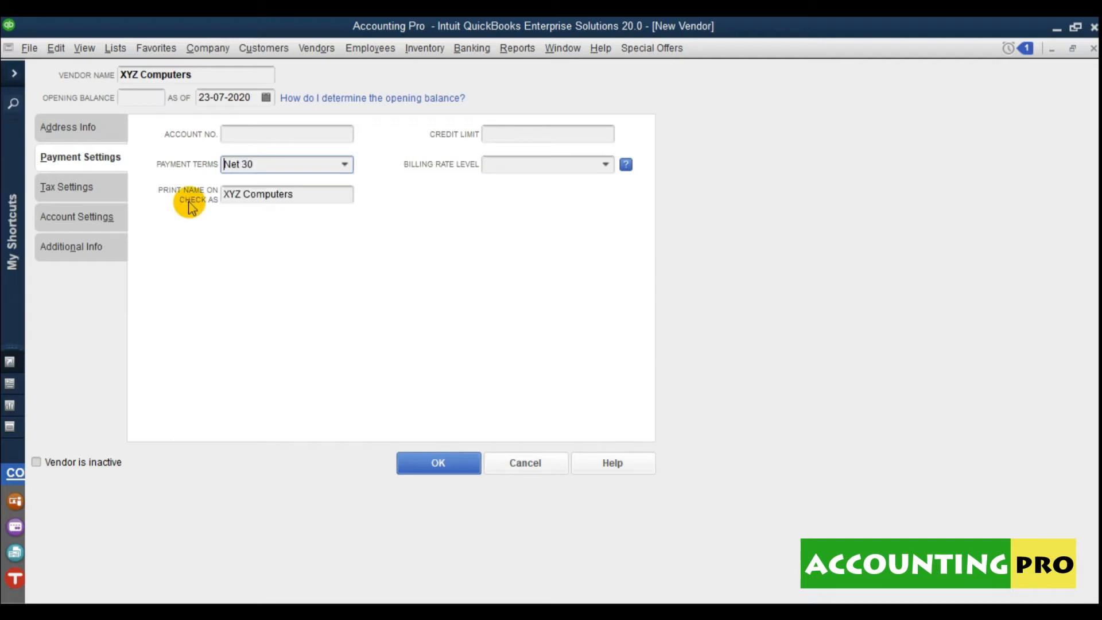
left_click(309, 193)
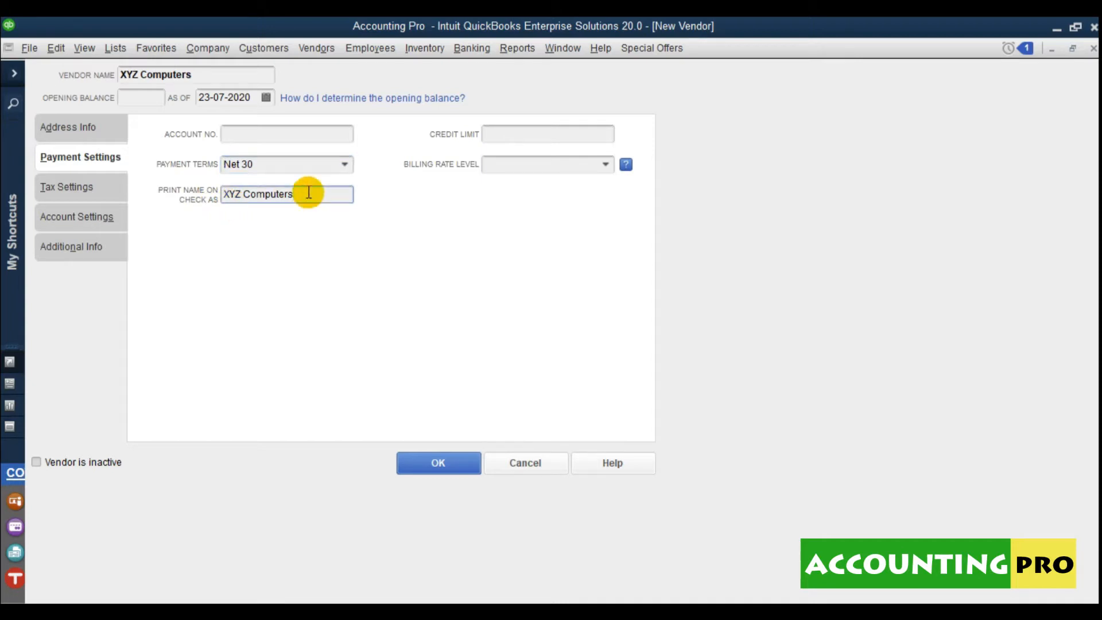
left_click_drag(308, 193, 216, 192)
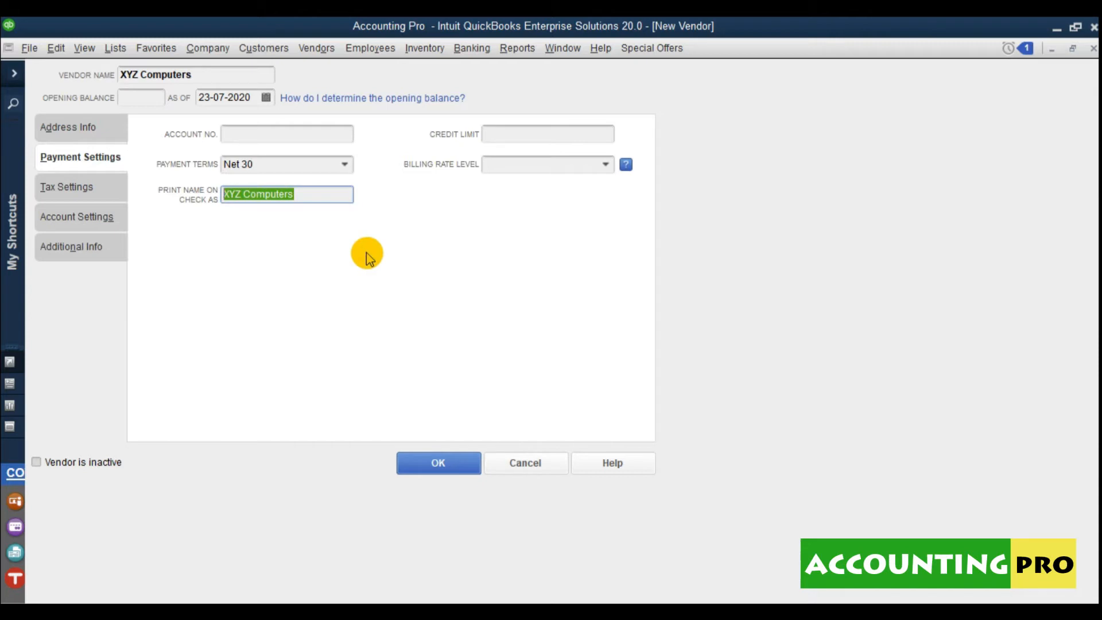
Change the name printed on the vendor's checks to XYZ Computers Pvt Ltd
left_click(306, 193)
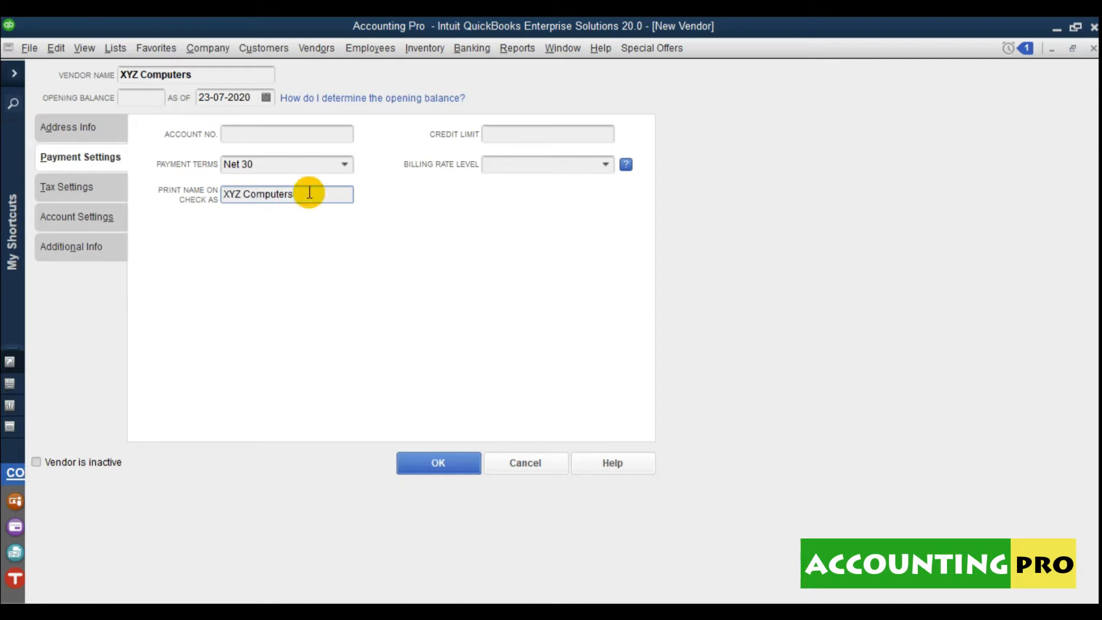
left_click_drag(296, 198, 120, 186)
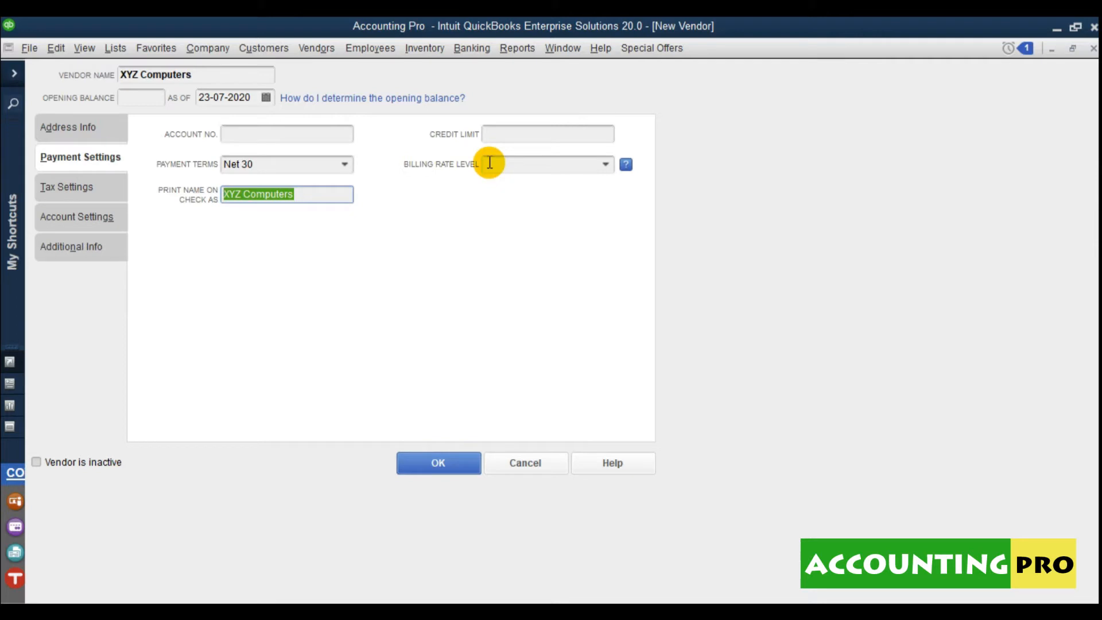
left_click(342, 194)
type("Pvt Ltd.")
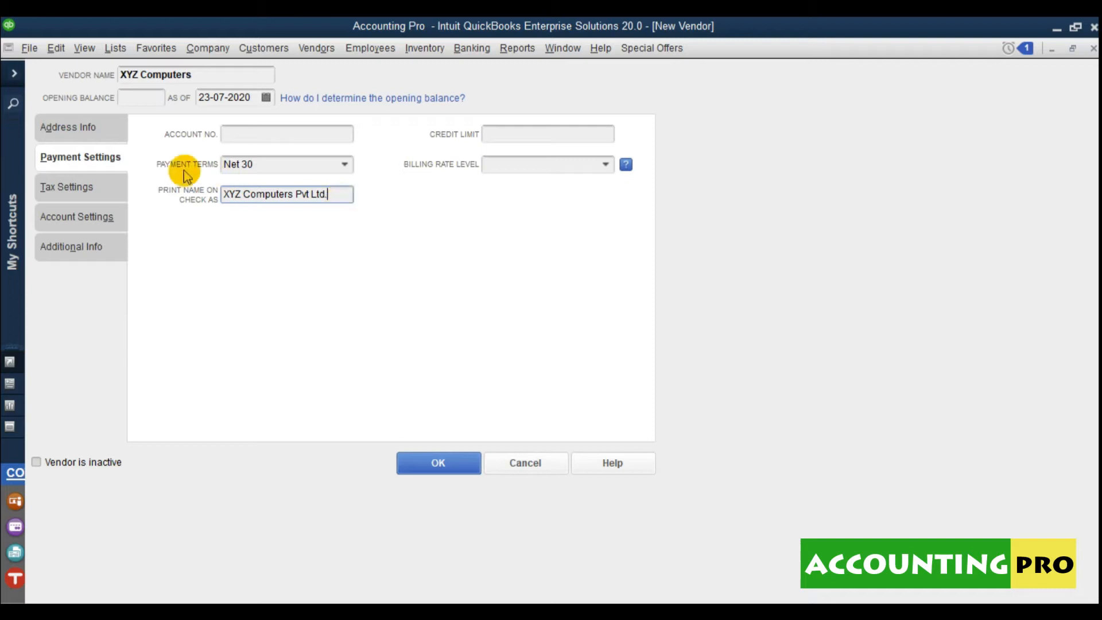
Set the vendor's credit limit to 500,000
left_click(495, 134)
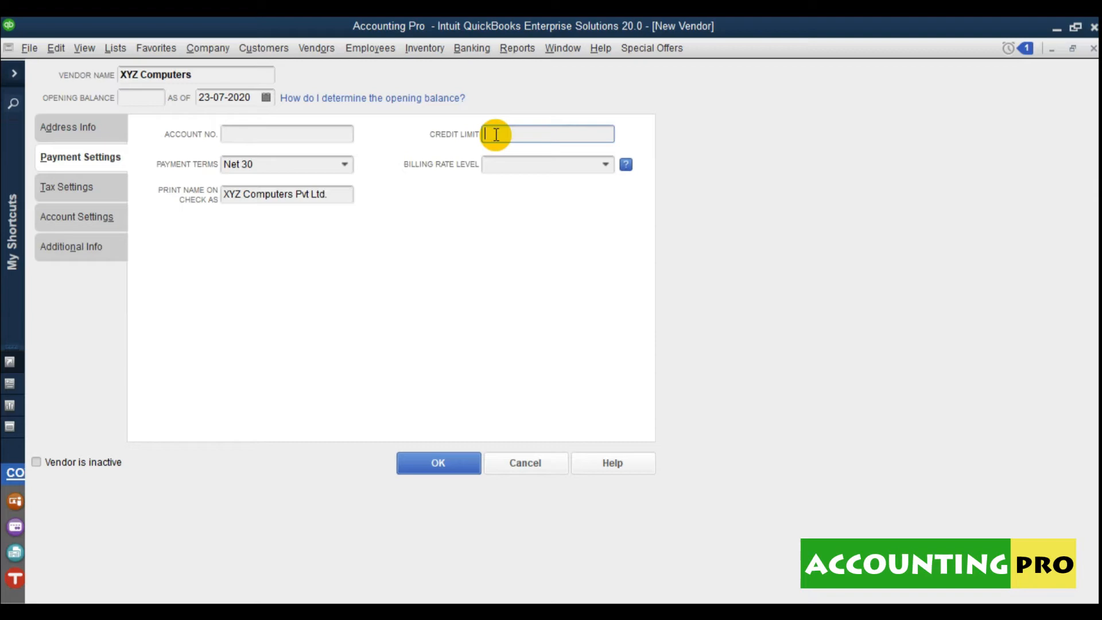
type("500000")
left_click(551, 164)
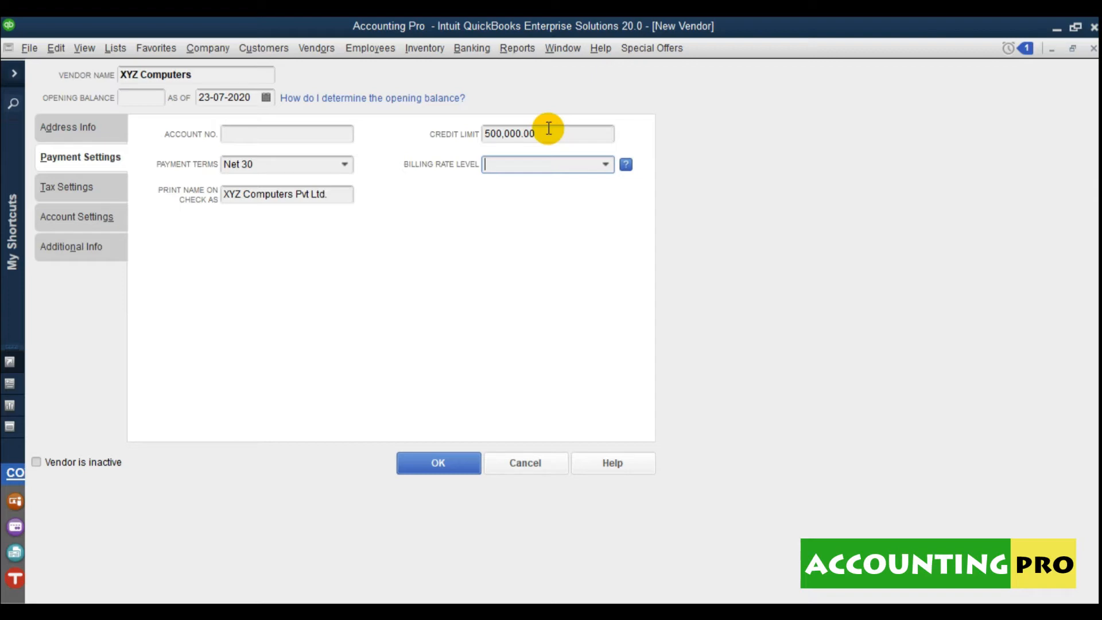
Check the vendor's billing rate level choices and examine the tax settings with the vendor tax ID field
left_click(608, 166)
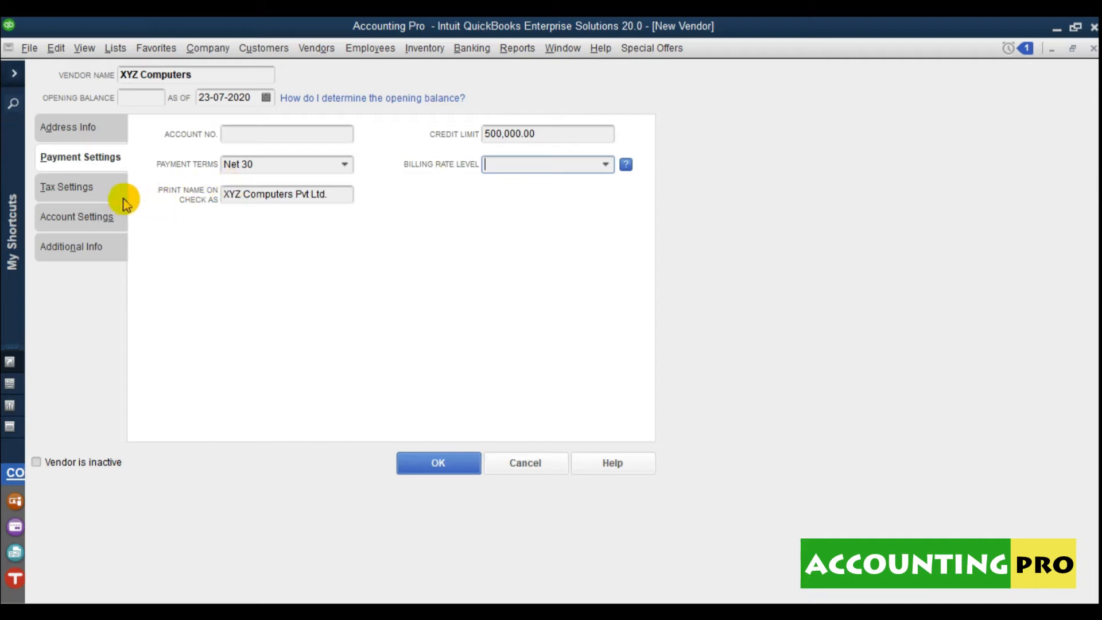
left_click(90, 189)
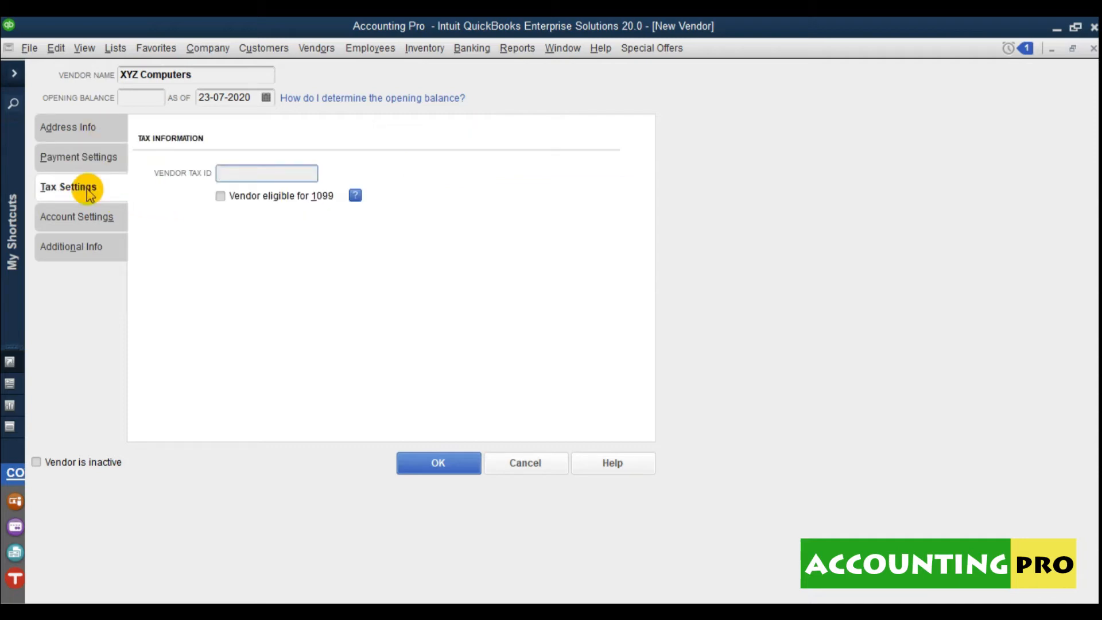
left_click(297, 174)
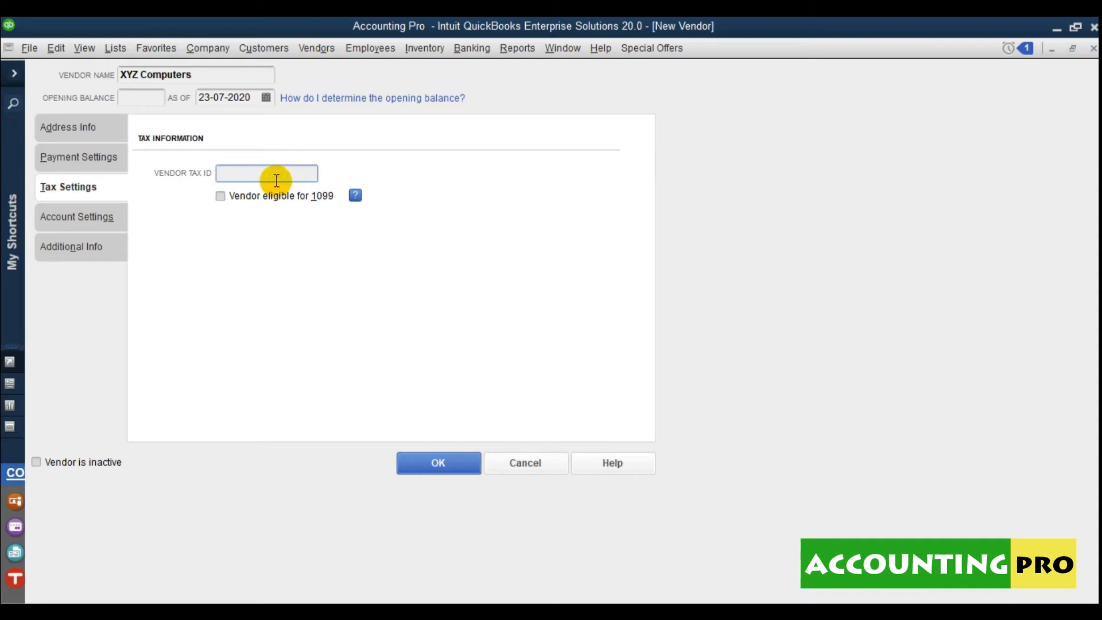
Set the vendor's first prefill account to 200102 · Computer & Accessories under Fixed Assets at Cost
left_click(111, 219)
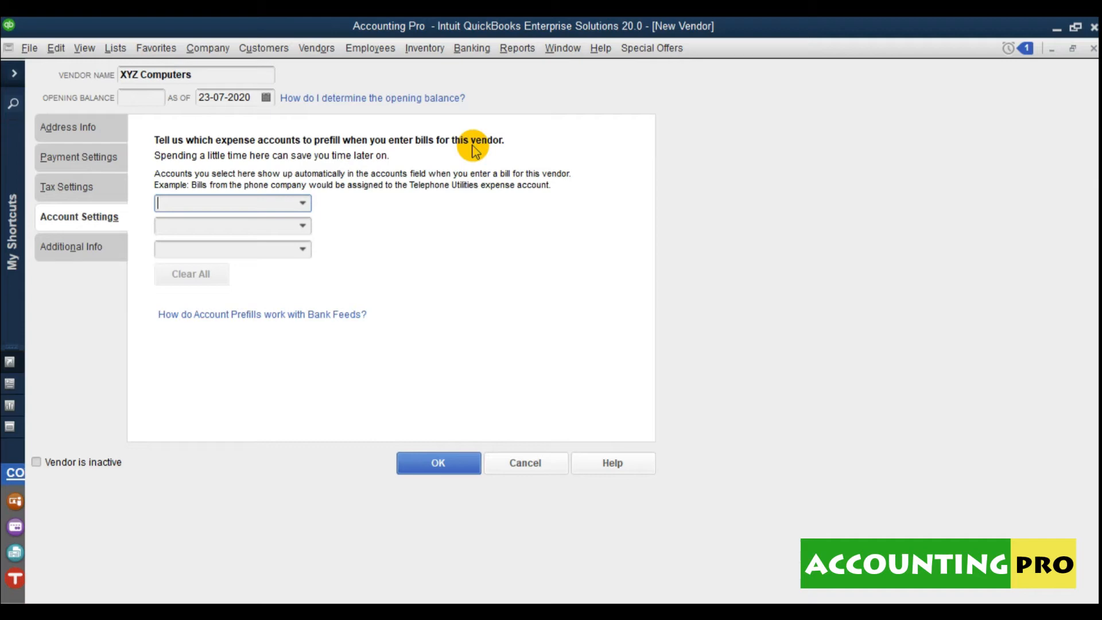
left_click(302, 204)
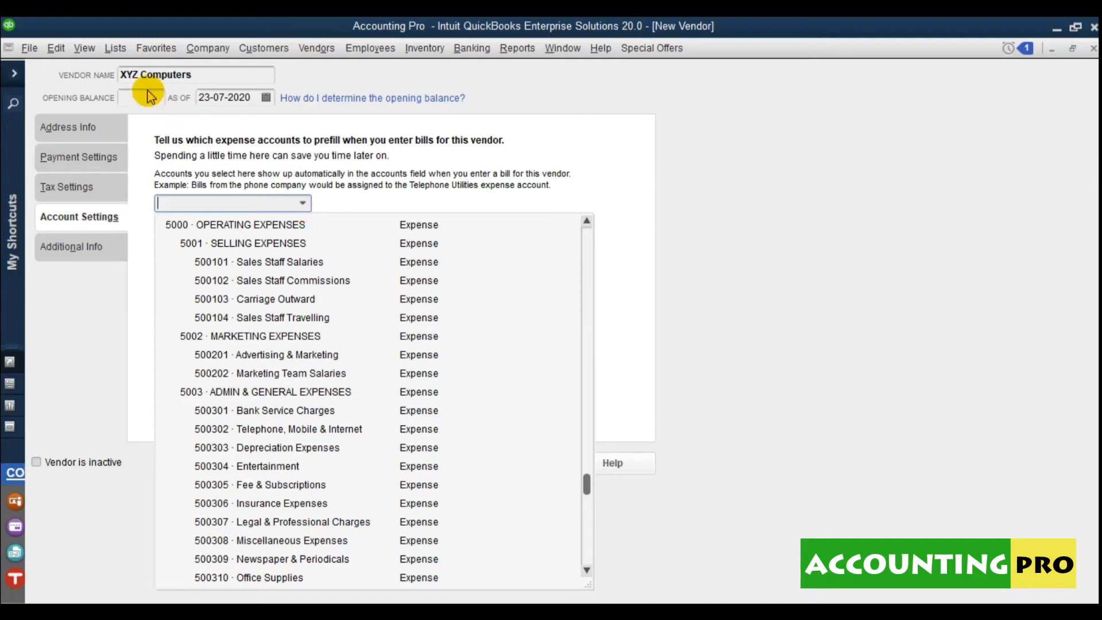
left_click_drag(585, 489, 593, 287)
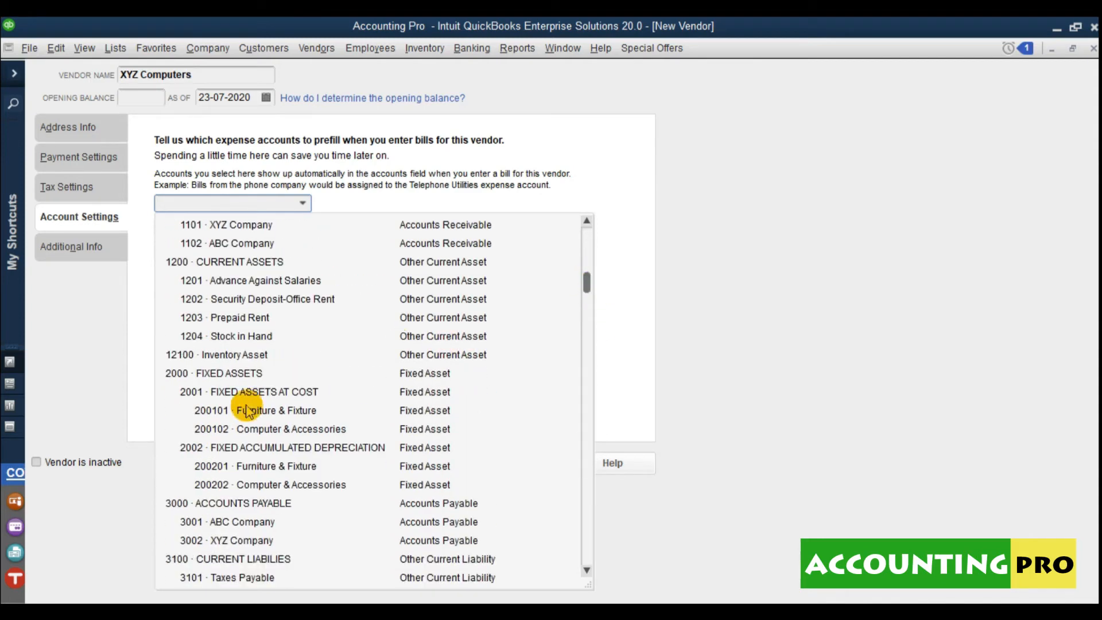
left_click(299, 435)
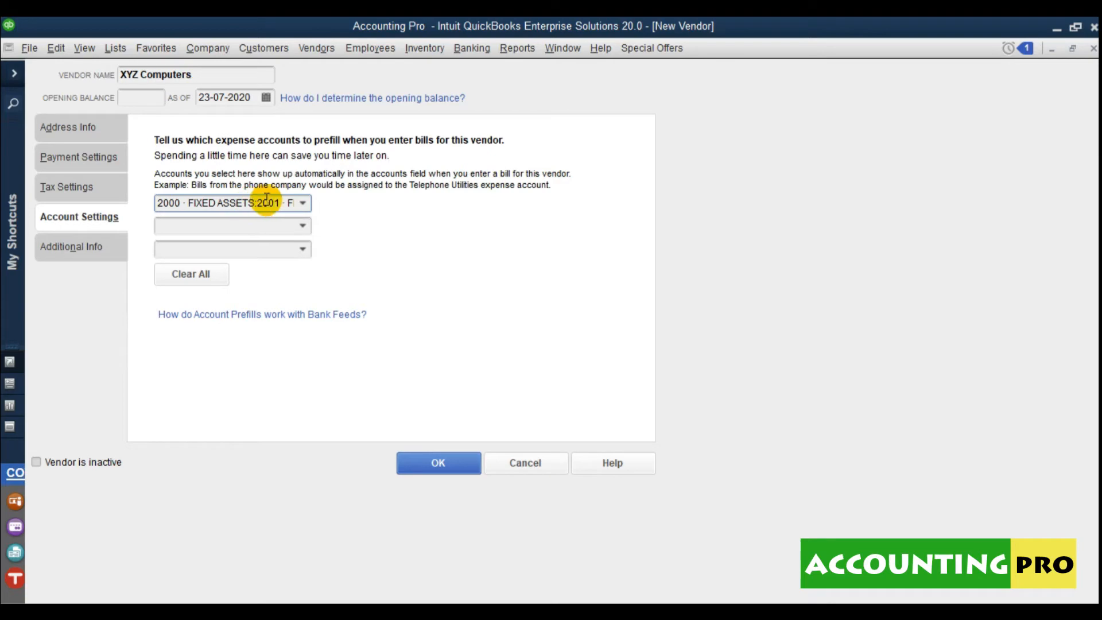
Recheck the first prefill account, keeping 200102 · Computer & Accessories, and view the account choices for the second prefill
left_click(302, 203)
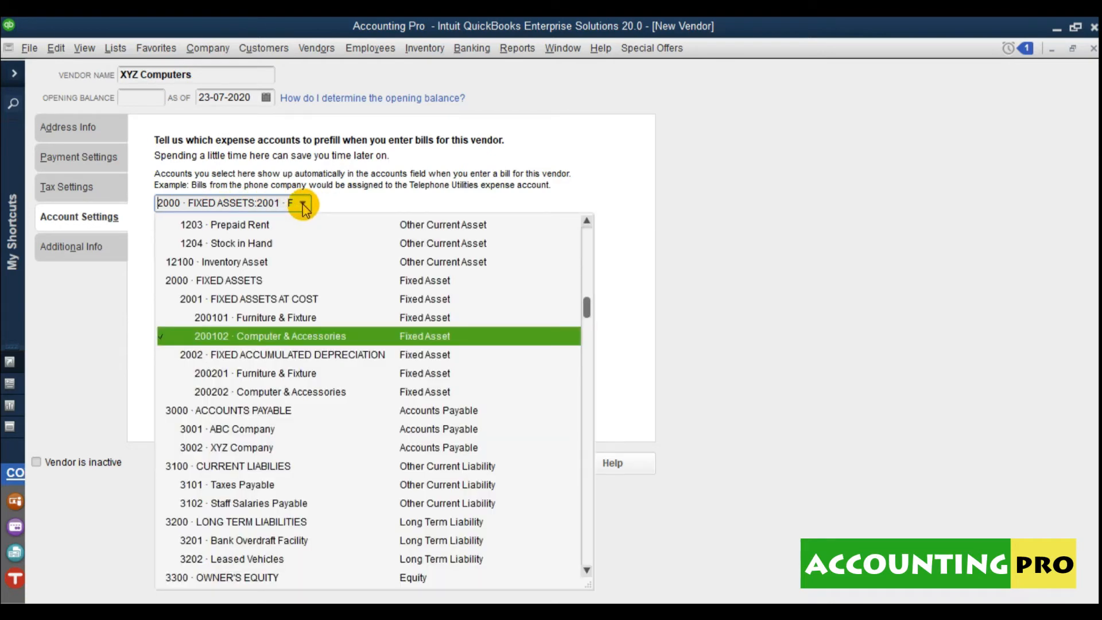
left_click(303, 205)
left_click(302, 204)
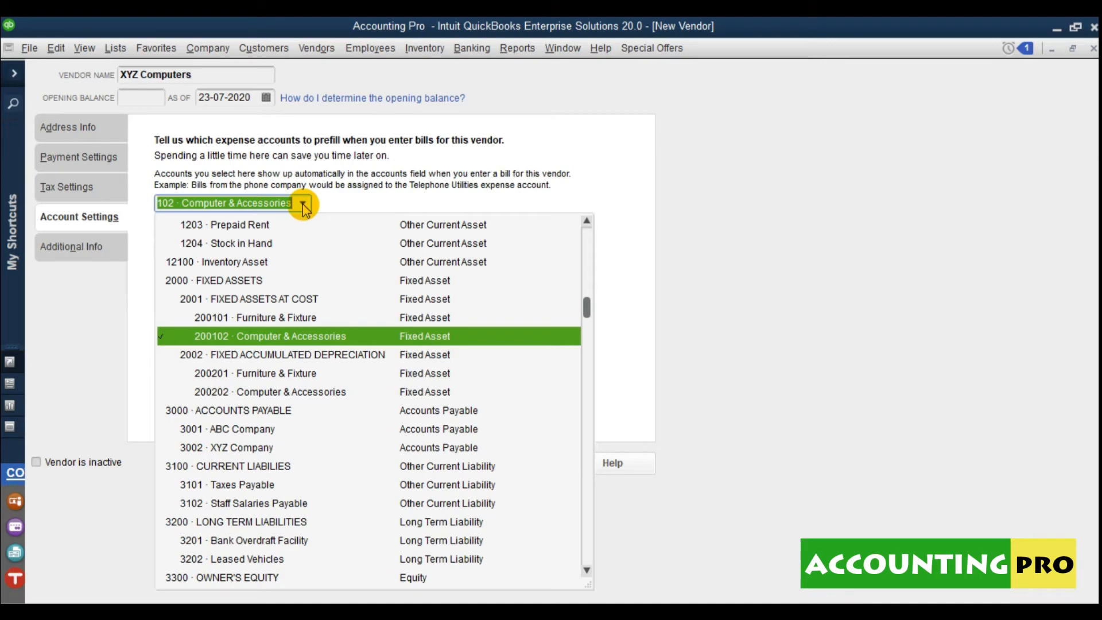
left_click(293, 339)
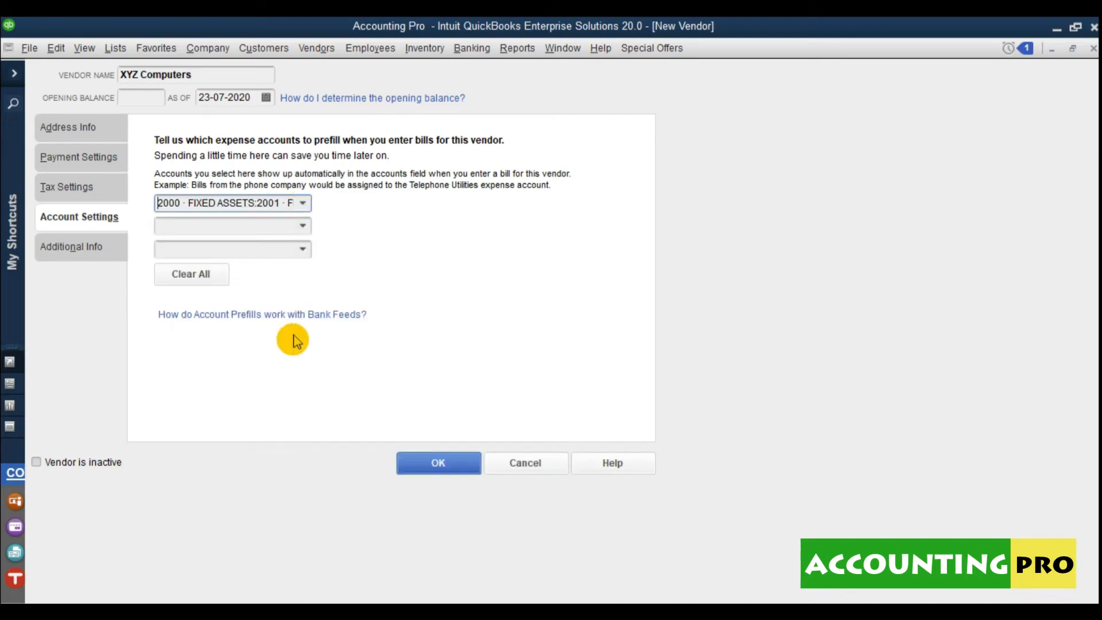
left_click(302, 227)
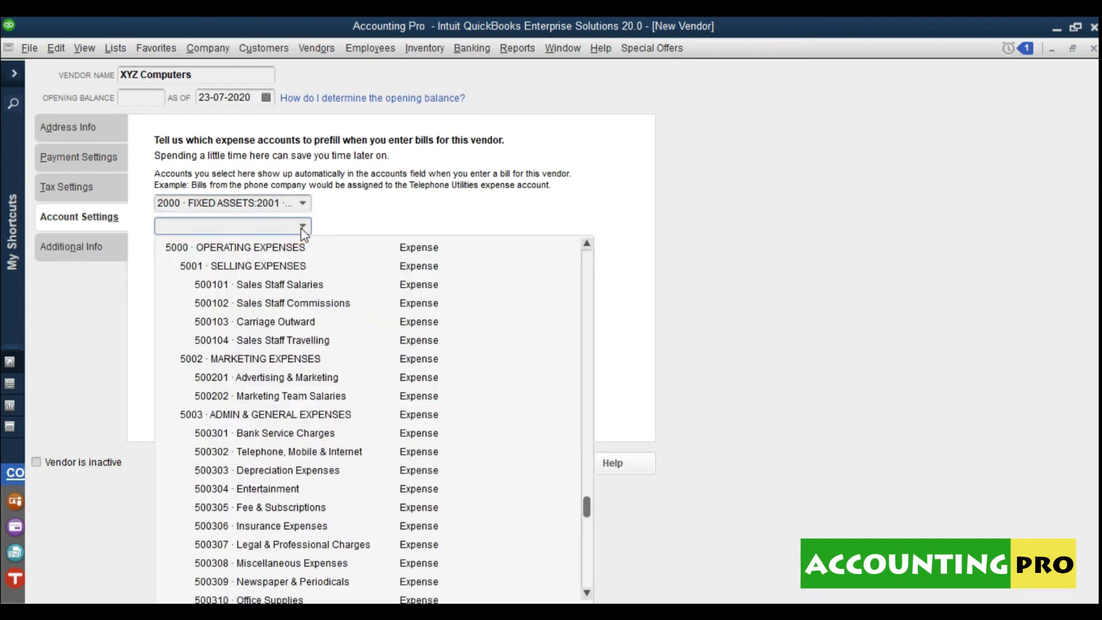
left_click(302, 227)
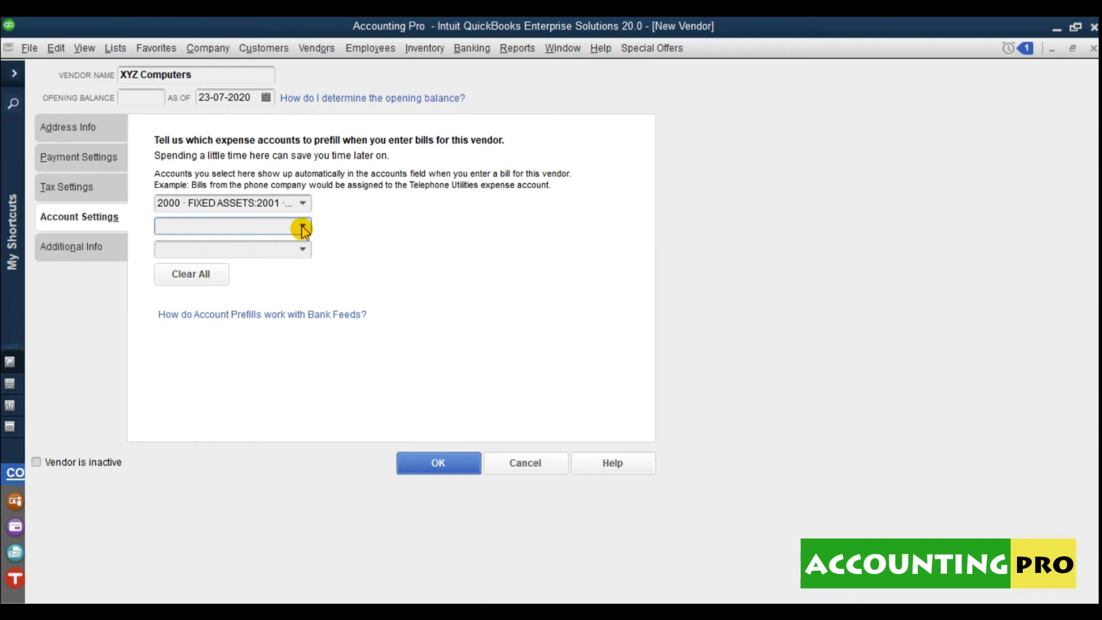
key("Tab")
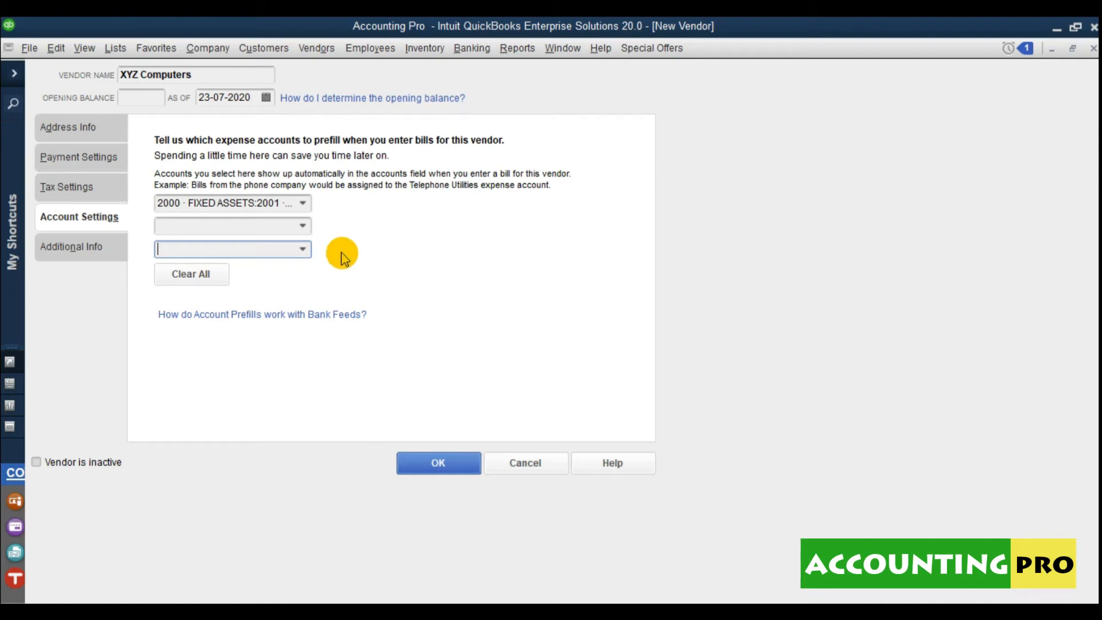
Set the vendor type to Suppliers in the vendor's additional information
left_click(95, 250)
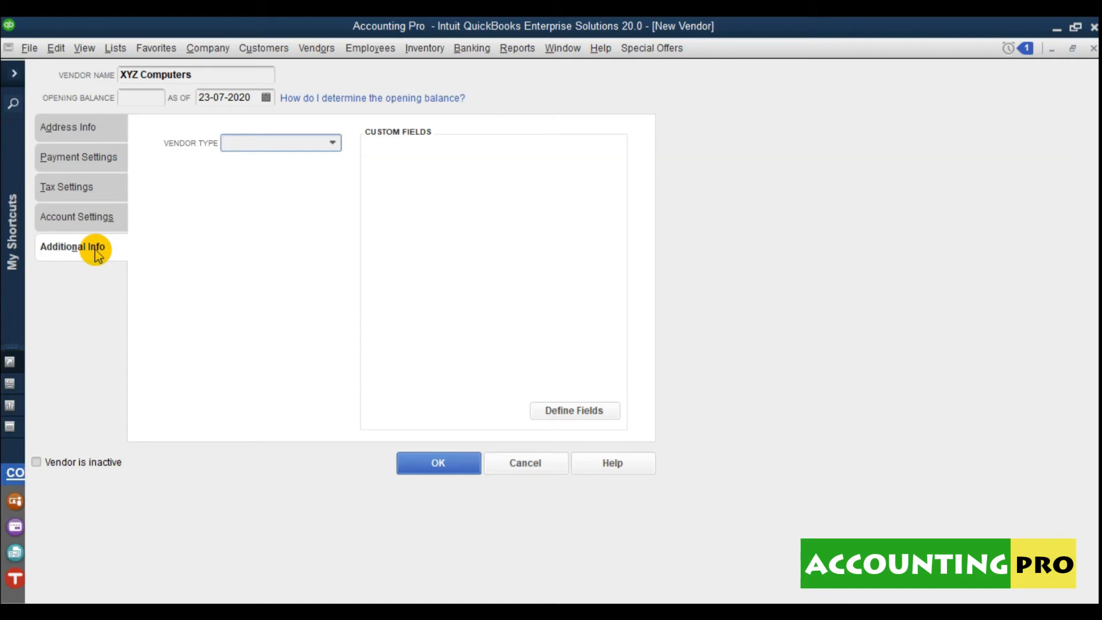
left_click(332, 144)
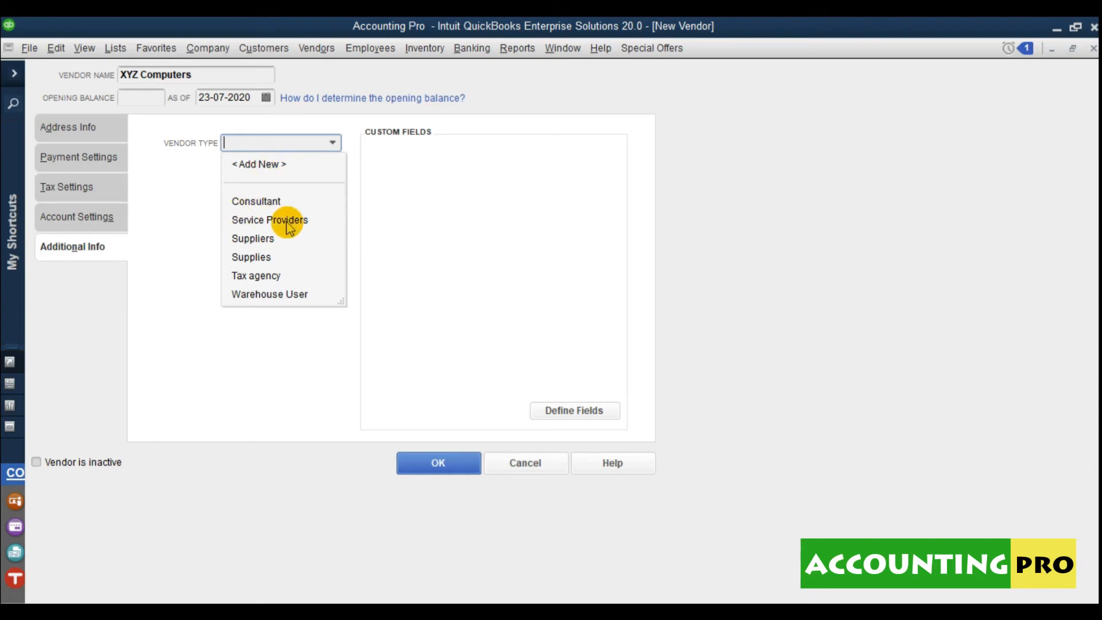
left_click(267, 239)
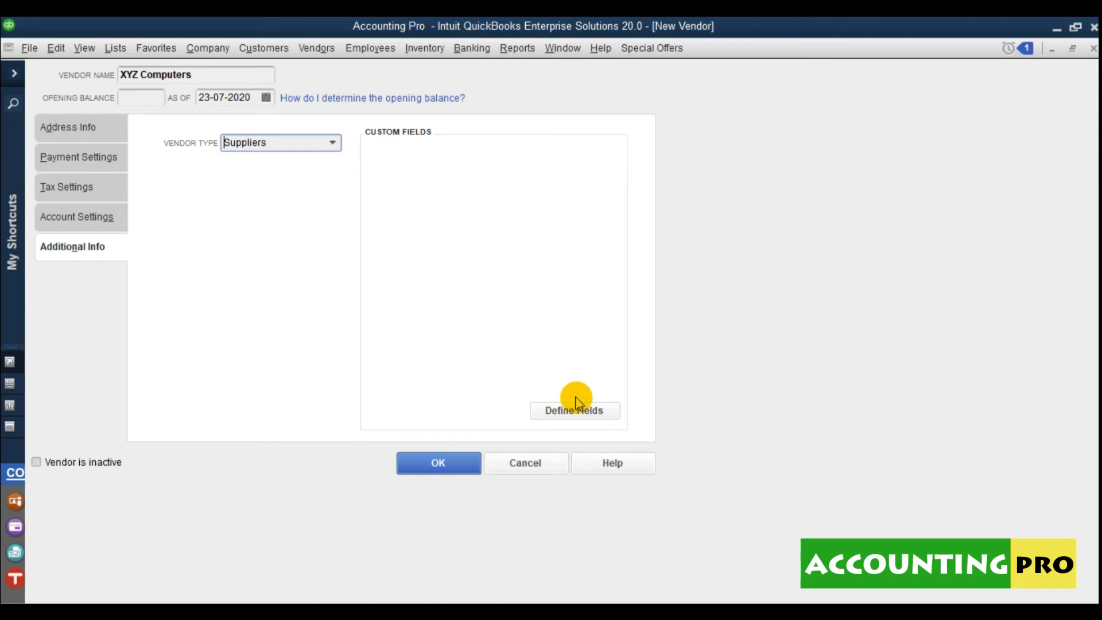
Review the vendor's address, payment, tax and account settings, and return to the additional information
left_click(102, 125)
left_click(88, 156)
left_click(96, 184)
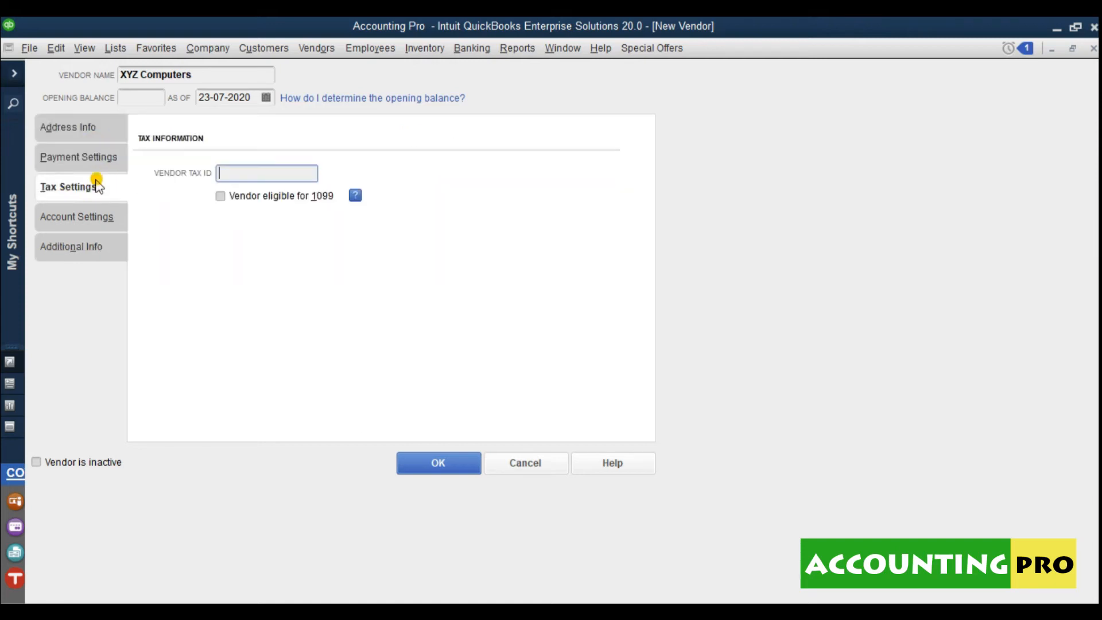
left_click(89, 216)
left_click(88, 248)
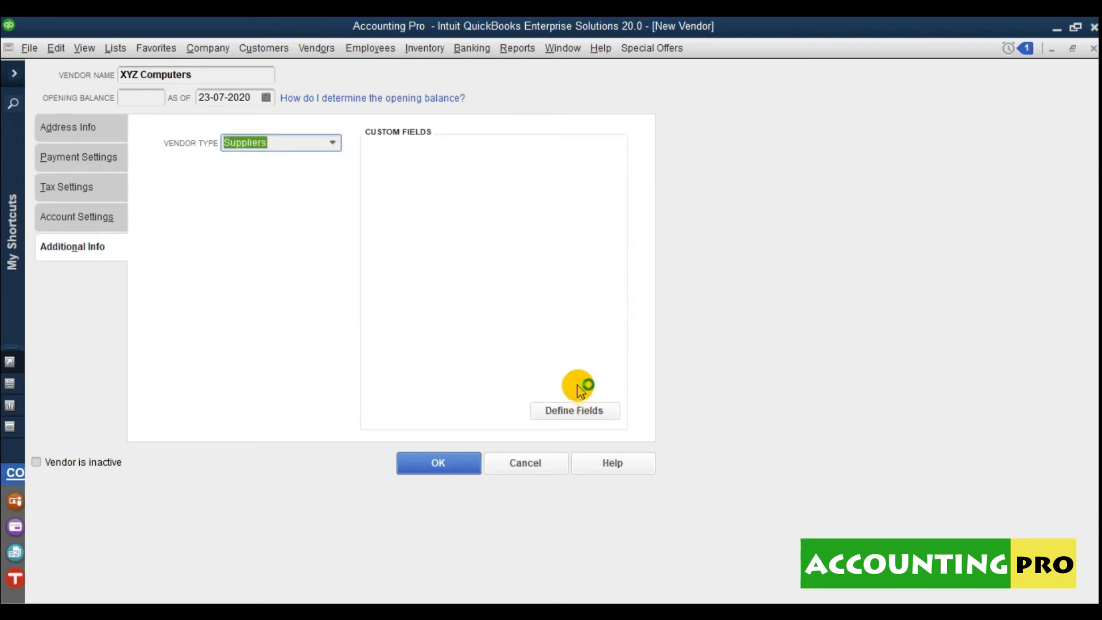
Open the custom field setup and enable the National Tax Number field for vendors
left_click(565, 411)
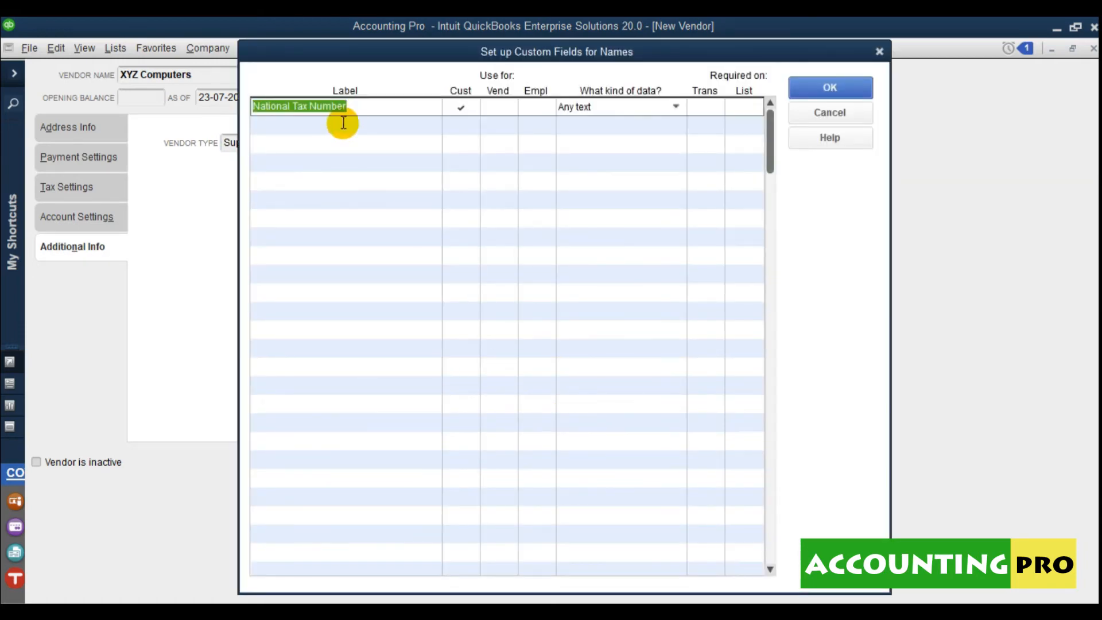
left_click(372, 105)
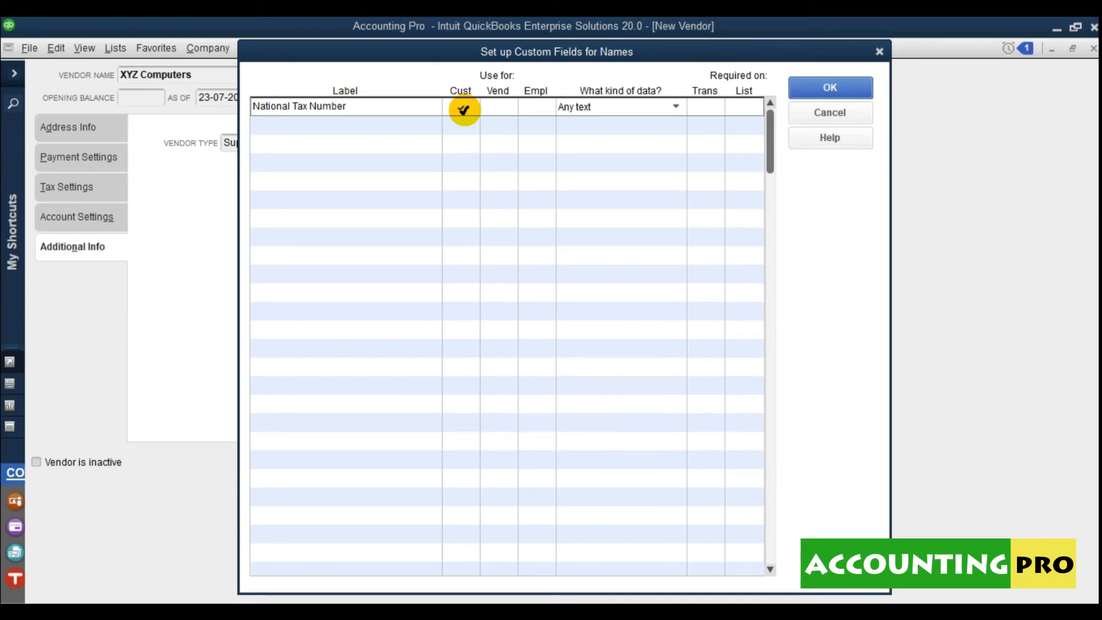
left_click(498, 107)
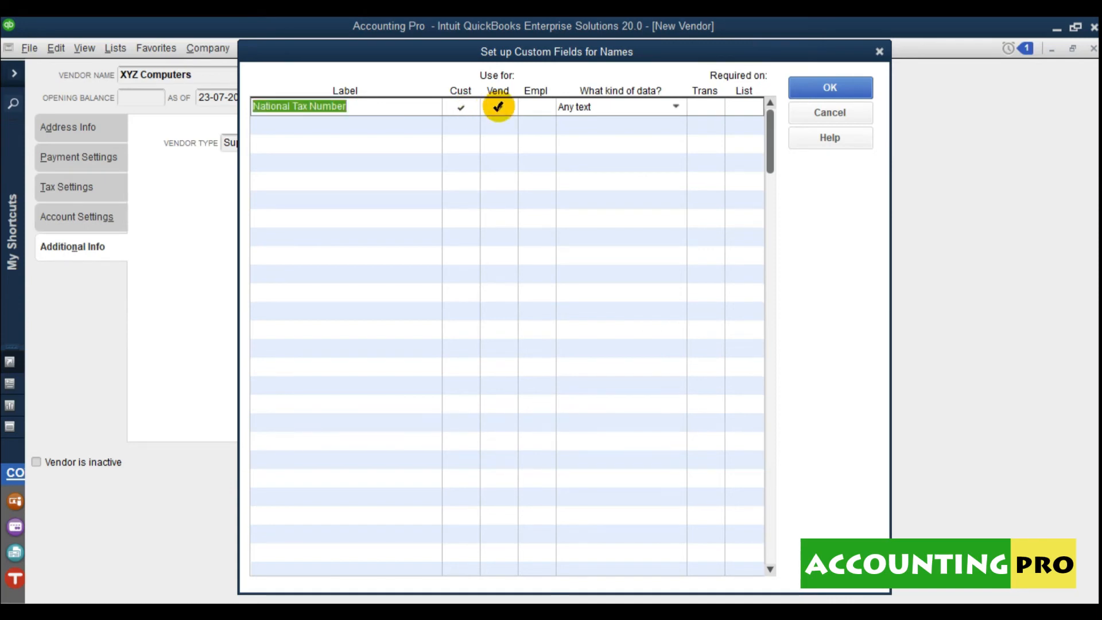
Add a custom field labelled Sales Tax Number for vendors with the data kind Any text, and save the custom fields
left_click(401, 125)
type("SA")
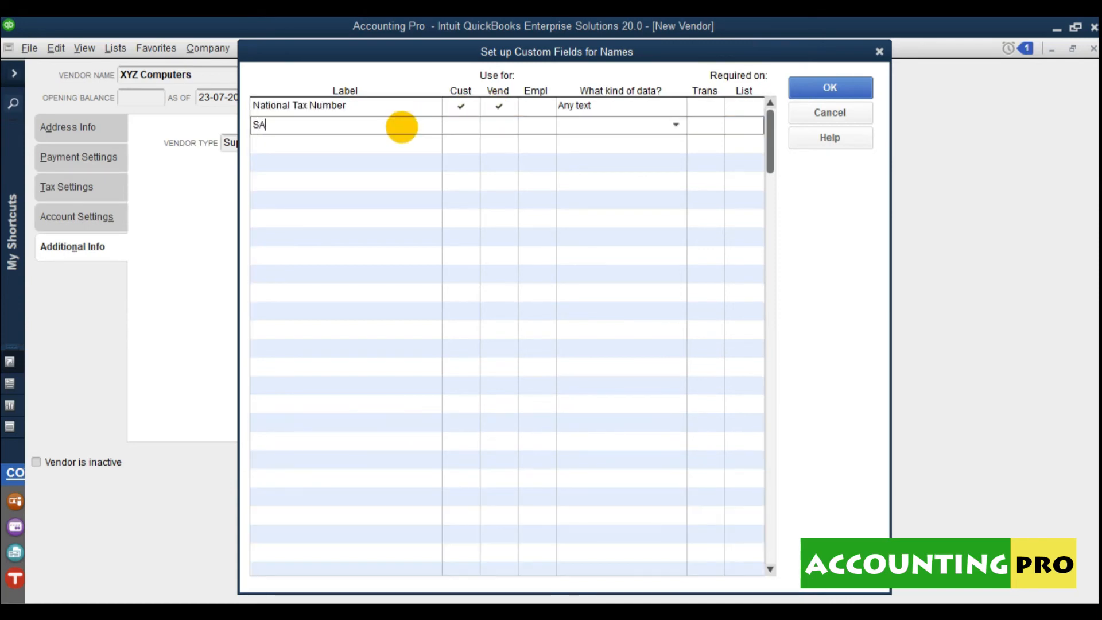
key("BackSpace")
type("ales Tax Number")
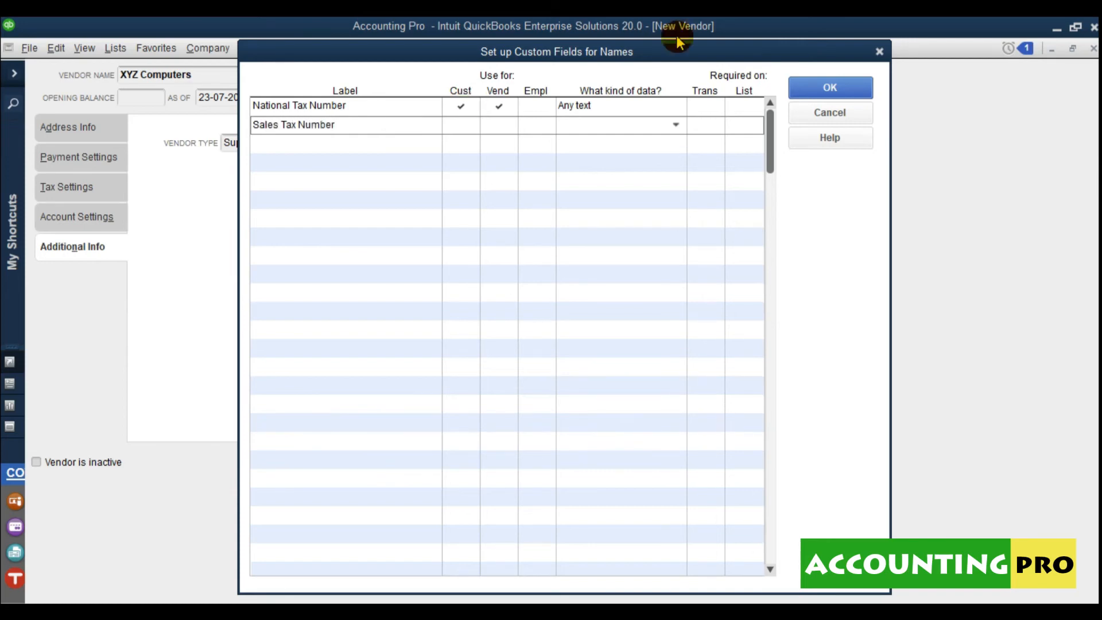
left_click(511, 126)
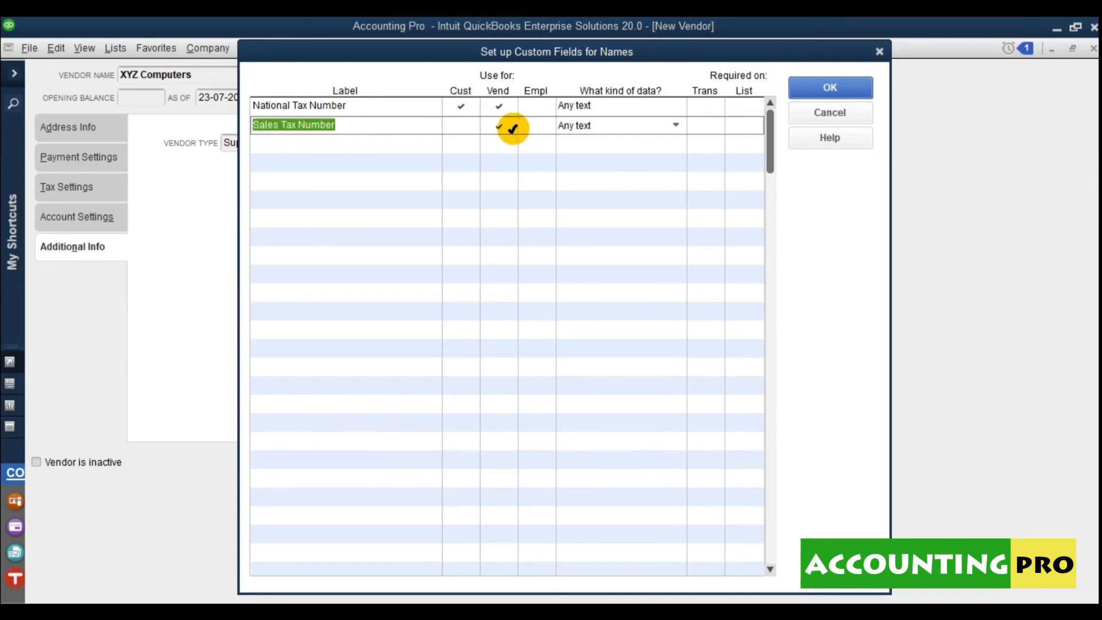
left_click(675, 126)
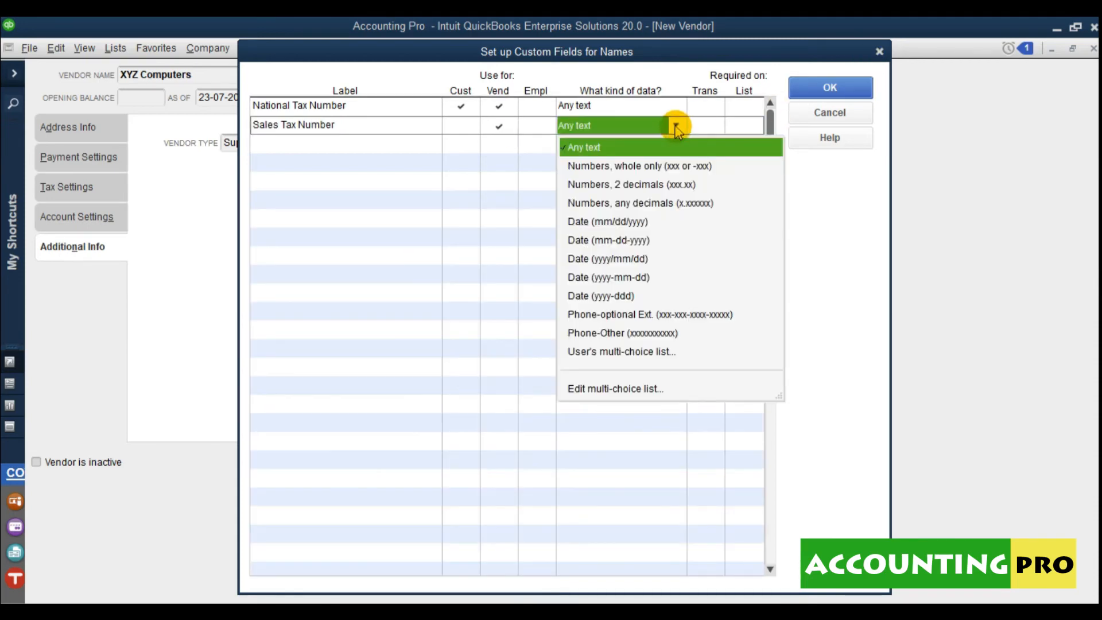
left_click(675, 126)
left_click(835, 90)
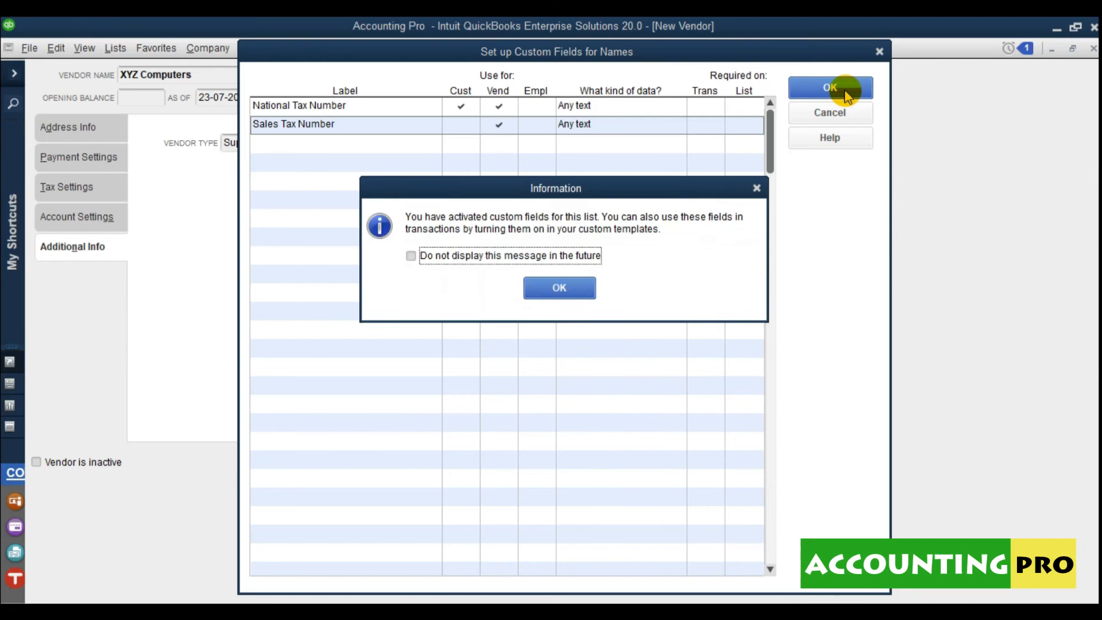
left_click(560, 288)
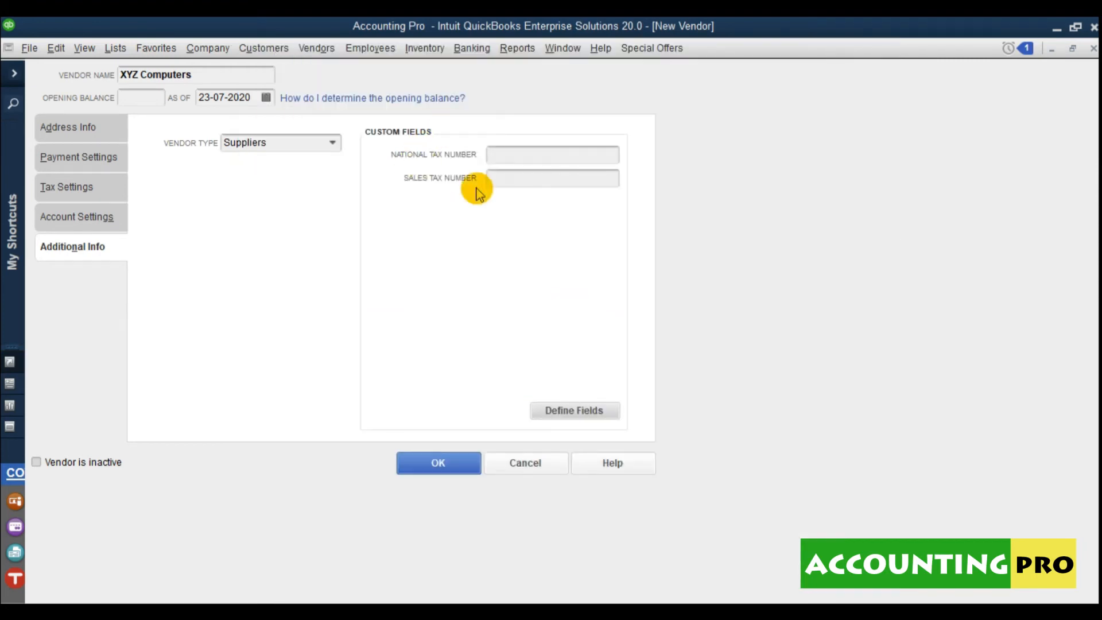
Enter the vendor's national tax number in its custom field and move to the sales tax number
left_click(505, 178)
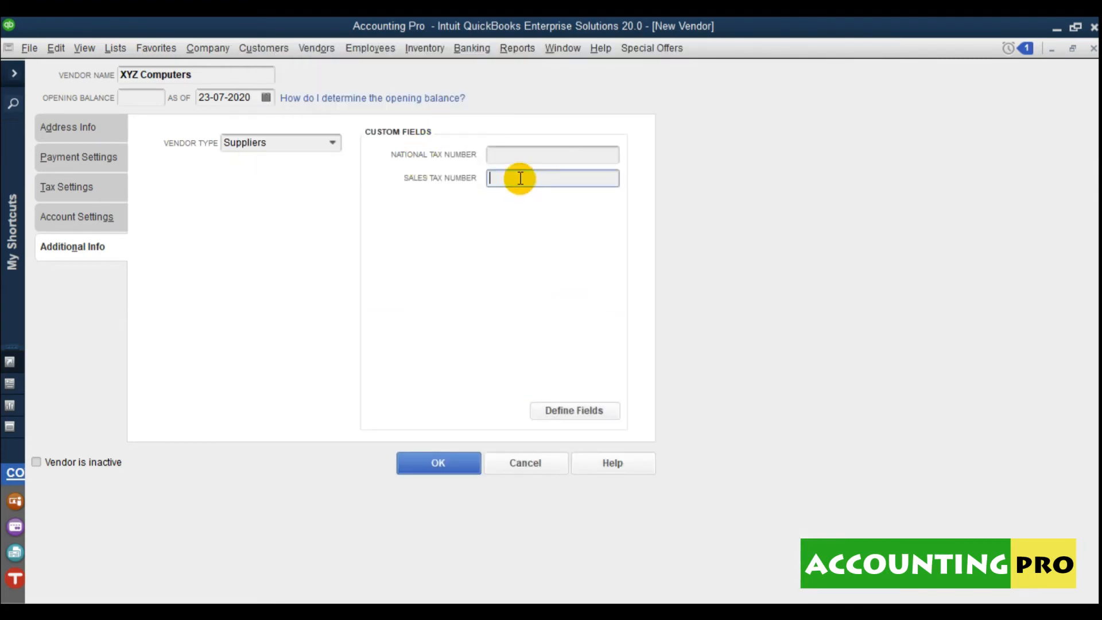
left_click(517, 156)
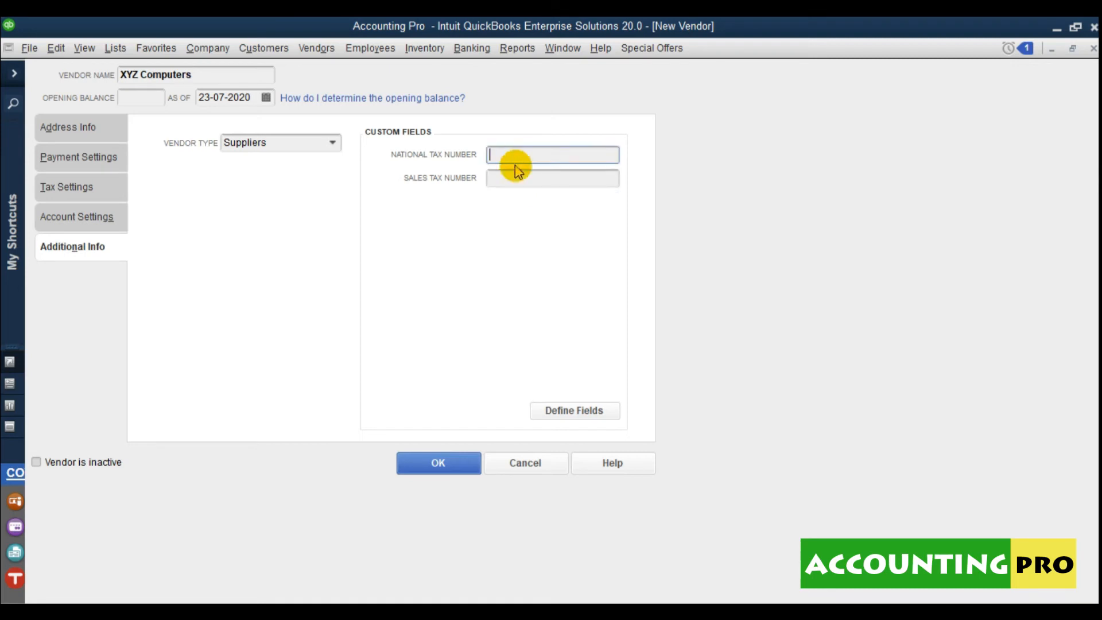
type("32161310-1")
left_click(531, 176)
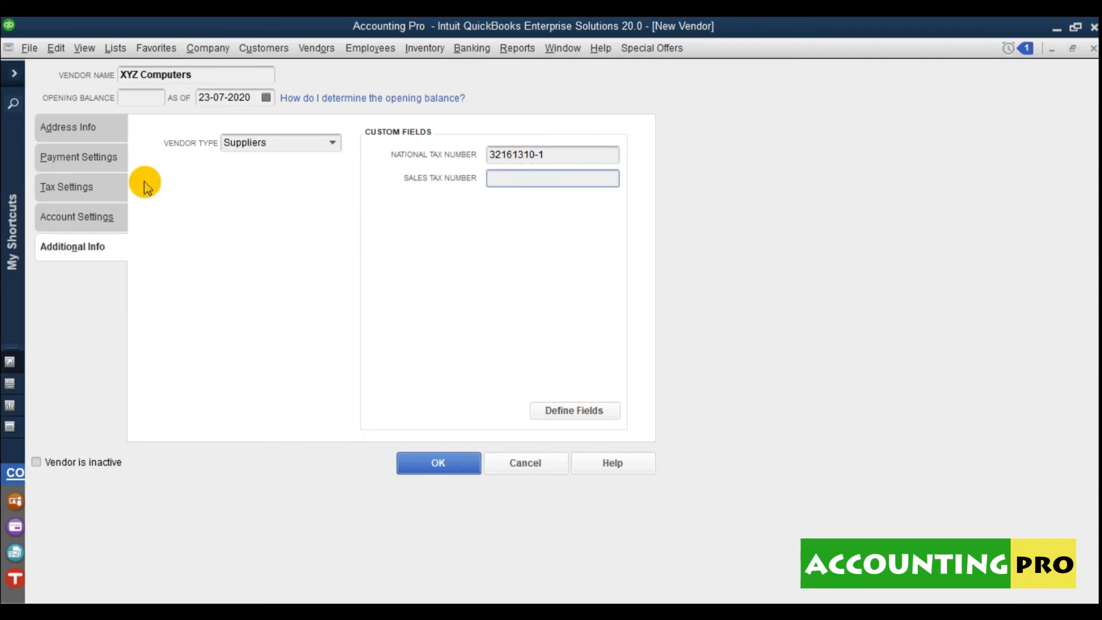
Go through the XYZ Computers vendor name, company and address details, payment terms, tax settings and the prefill expense account list
left_click(208, 77)
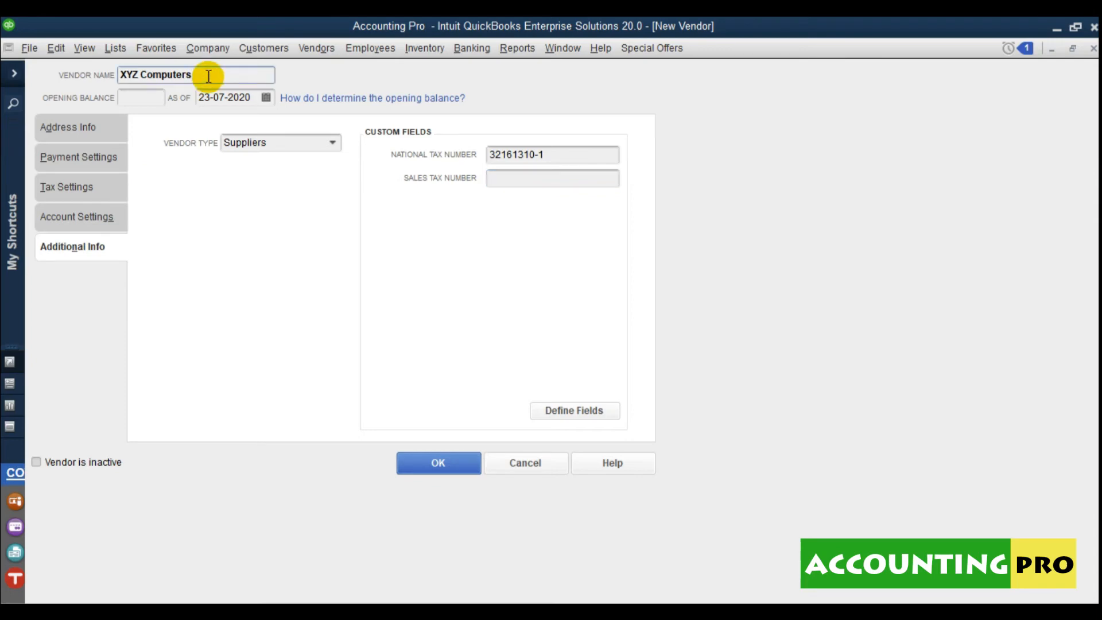
left_click(105, 131)
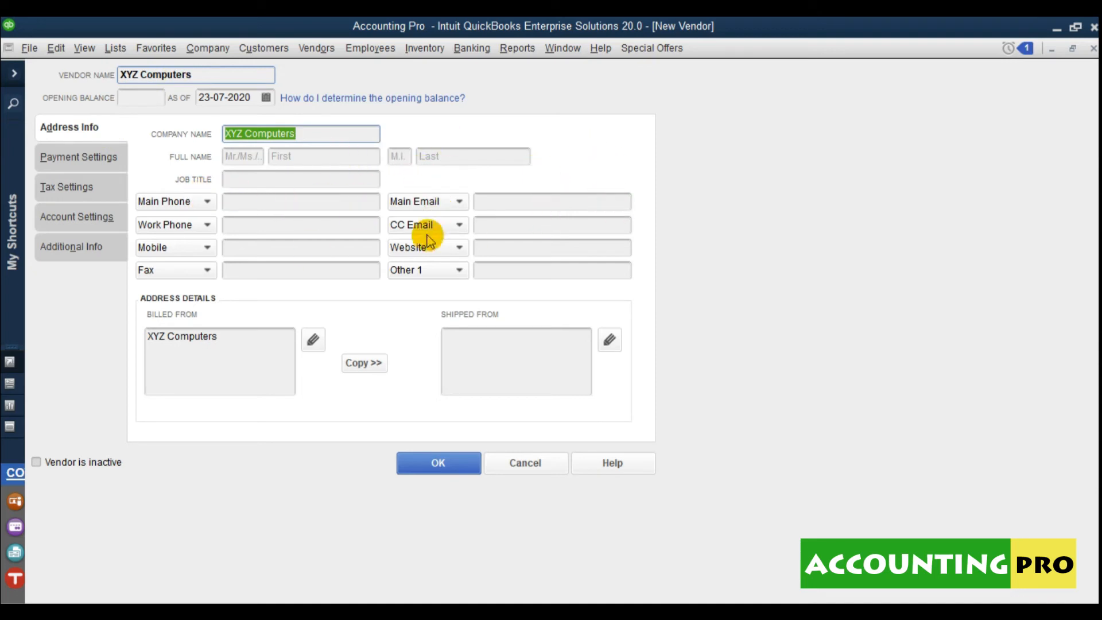
left_click(232, 356)
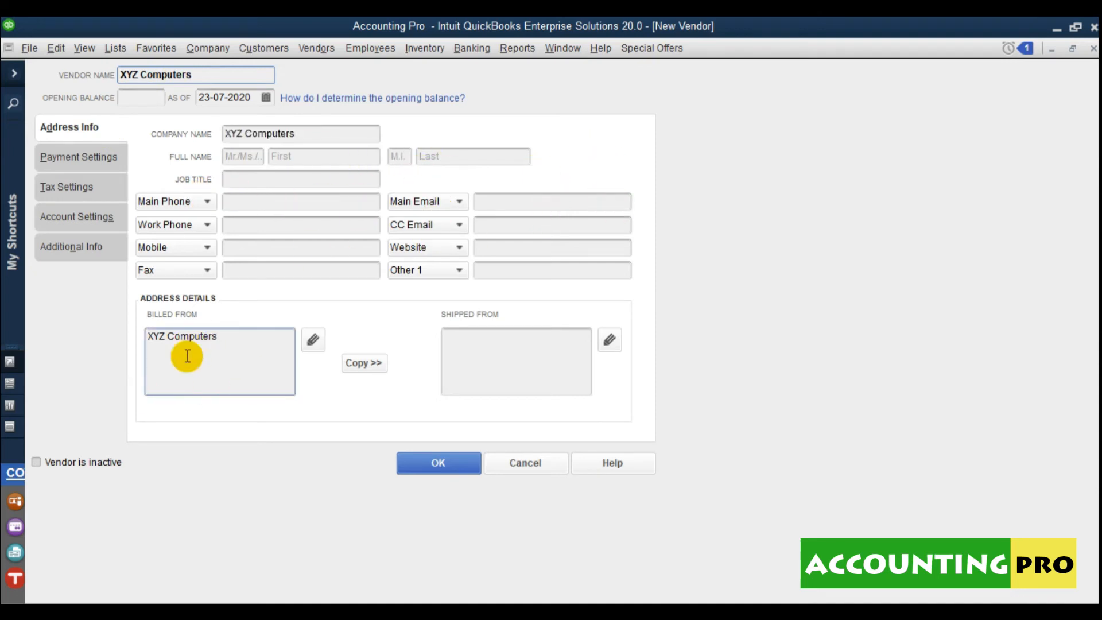
left_click(496, 347)
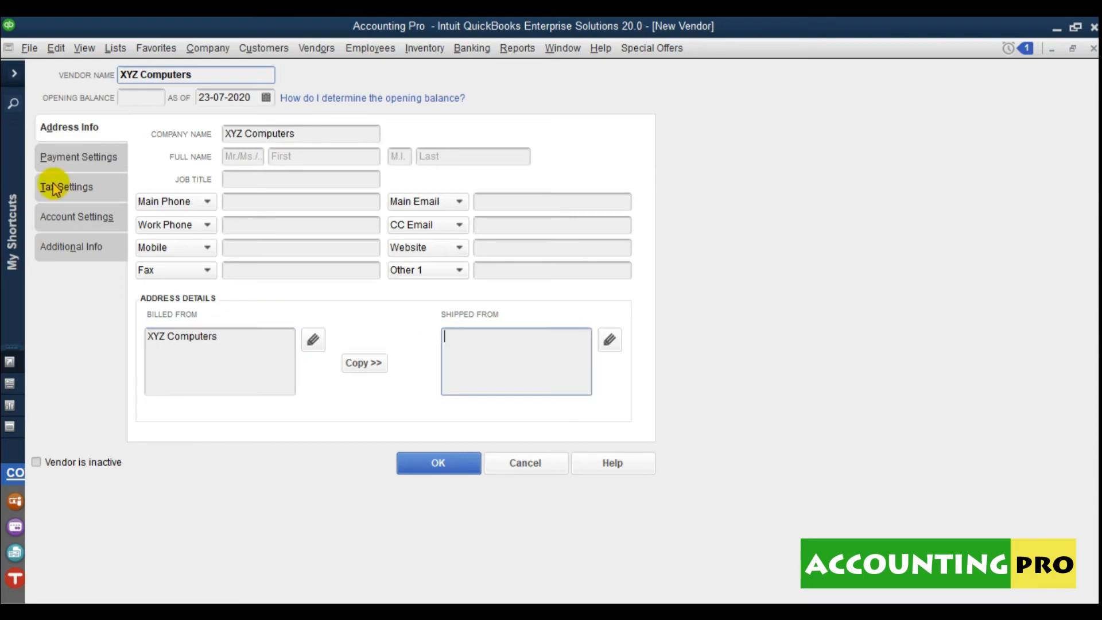
left_click(84, 164)
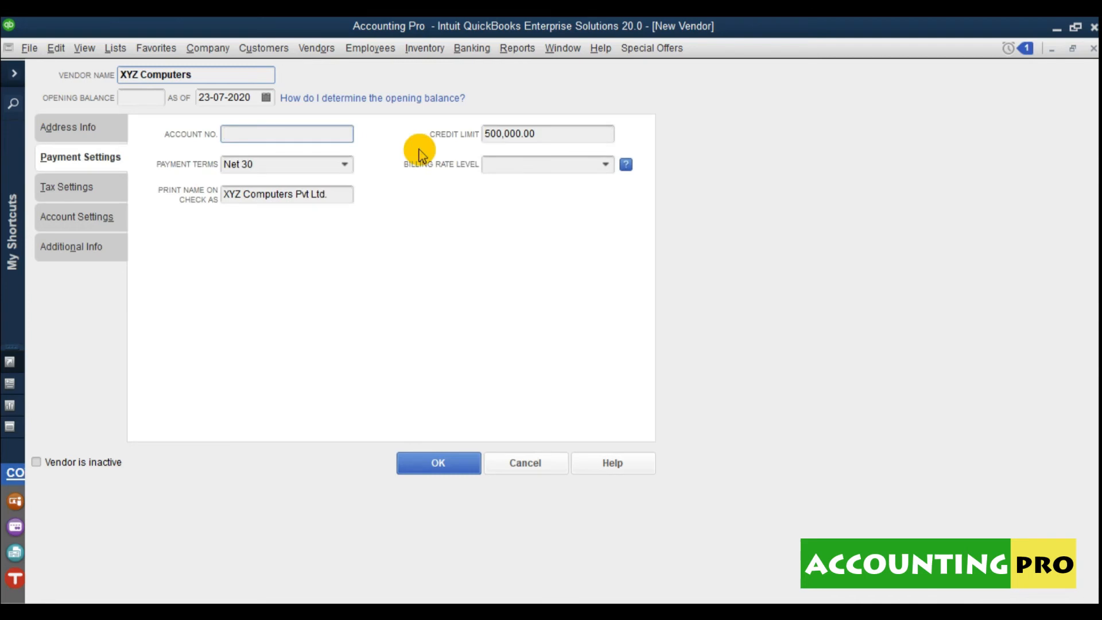
left_click(91, 192)
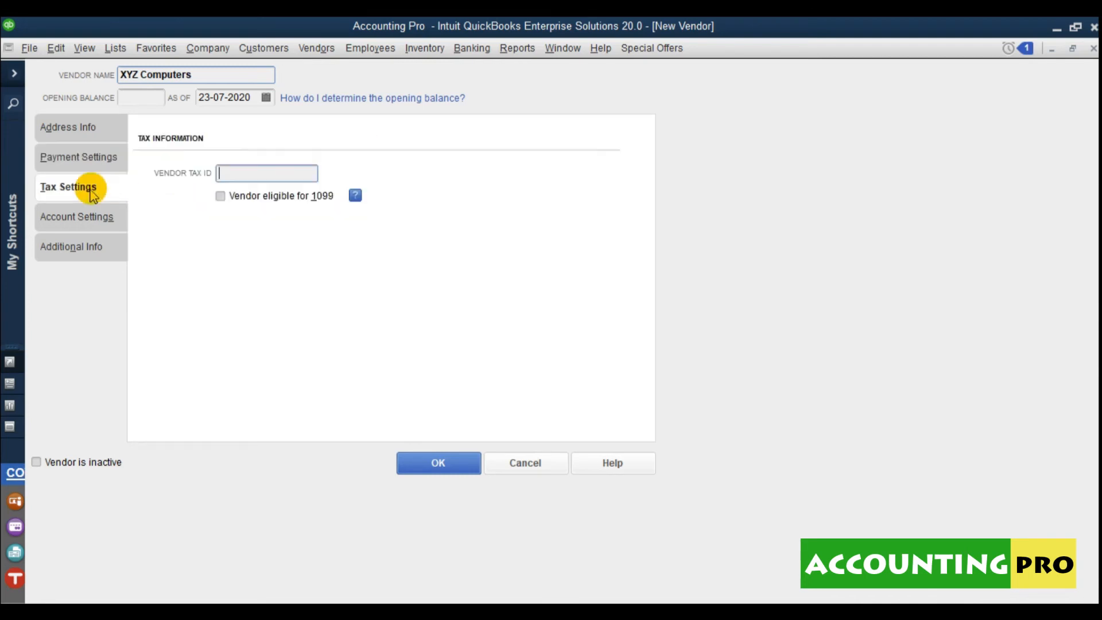
left_click(83, 216)
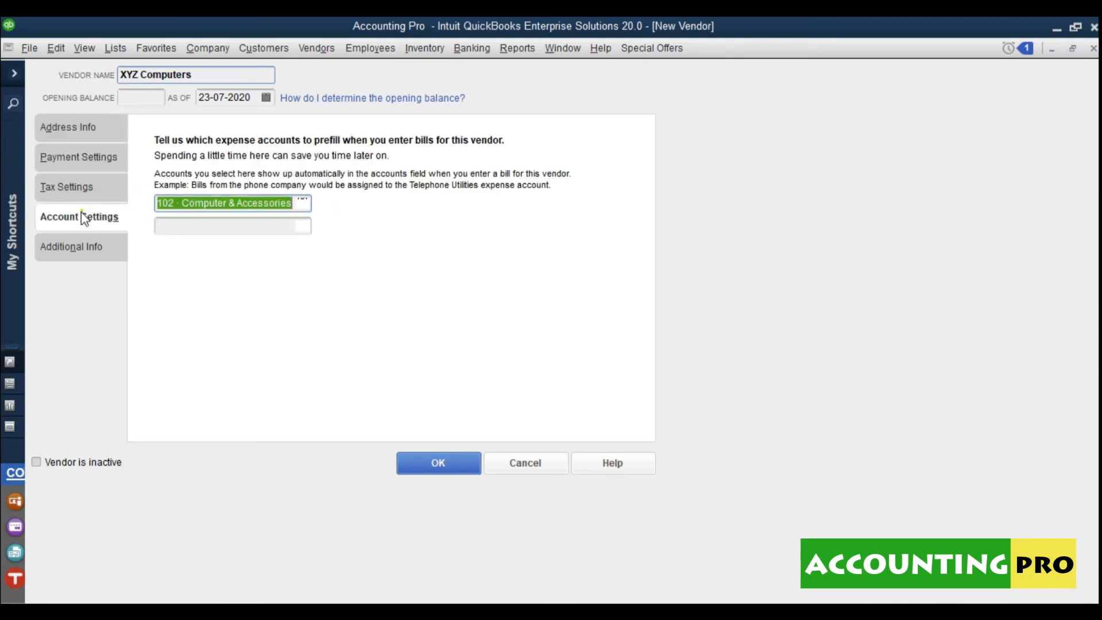
left_click(302, 203)
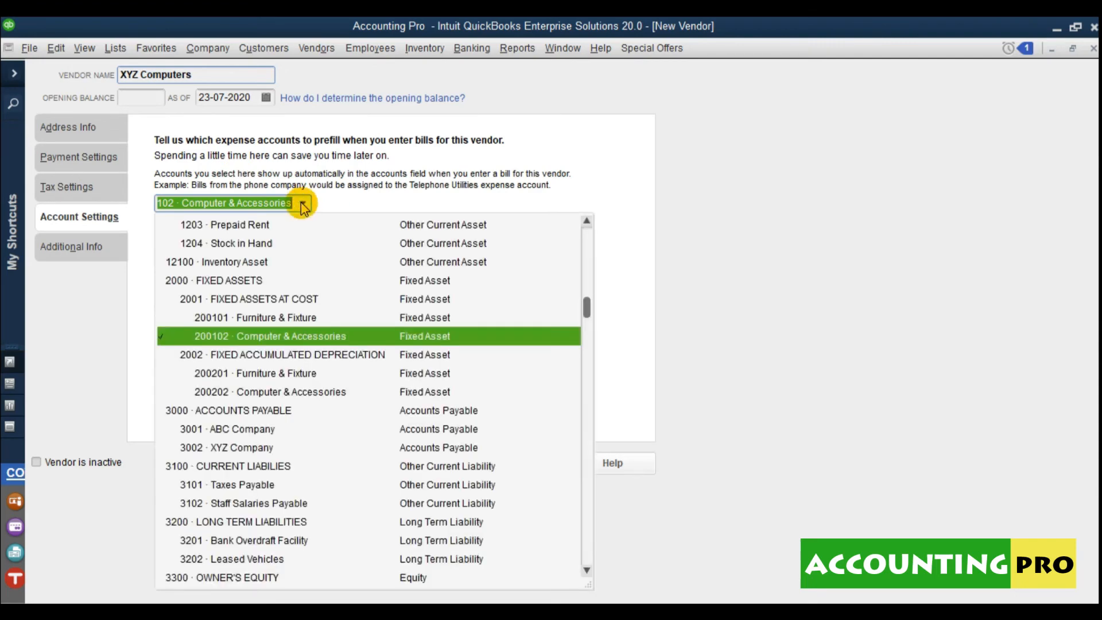
left_click(302, 203)
left_click(301, 203)
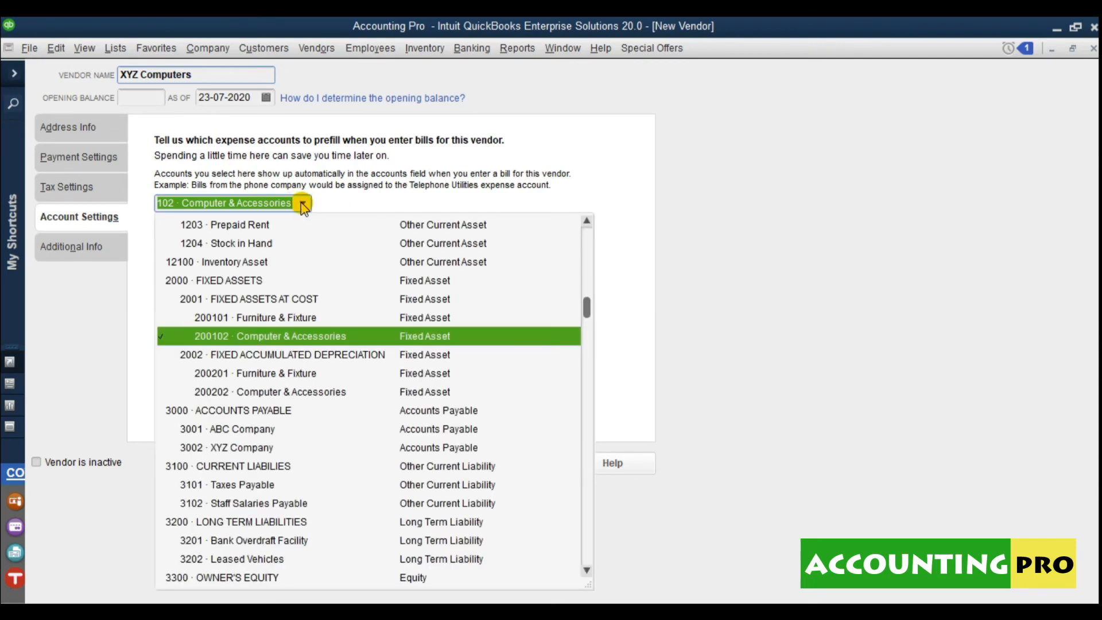
Return to the vendor's additional information and save the new XYZ Computers vendor record
left_click(86, 249)
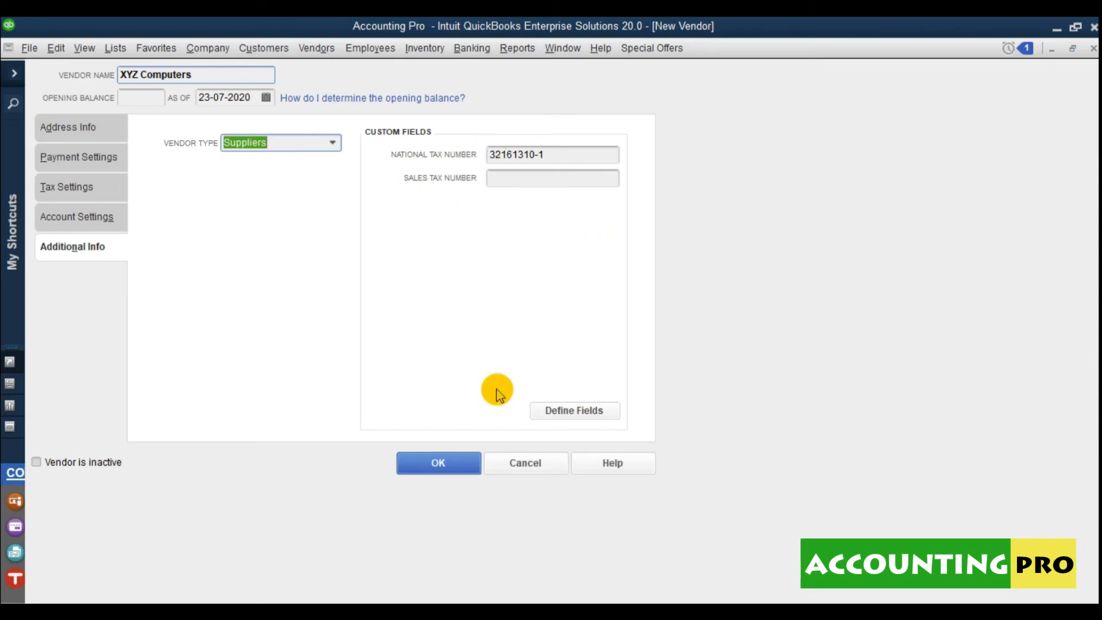
left_click(468, 463)
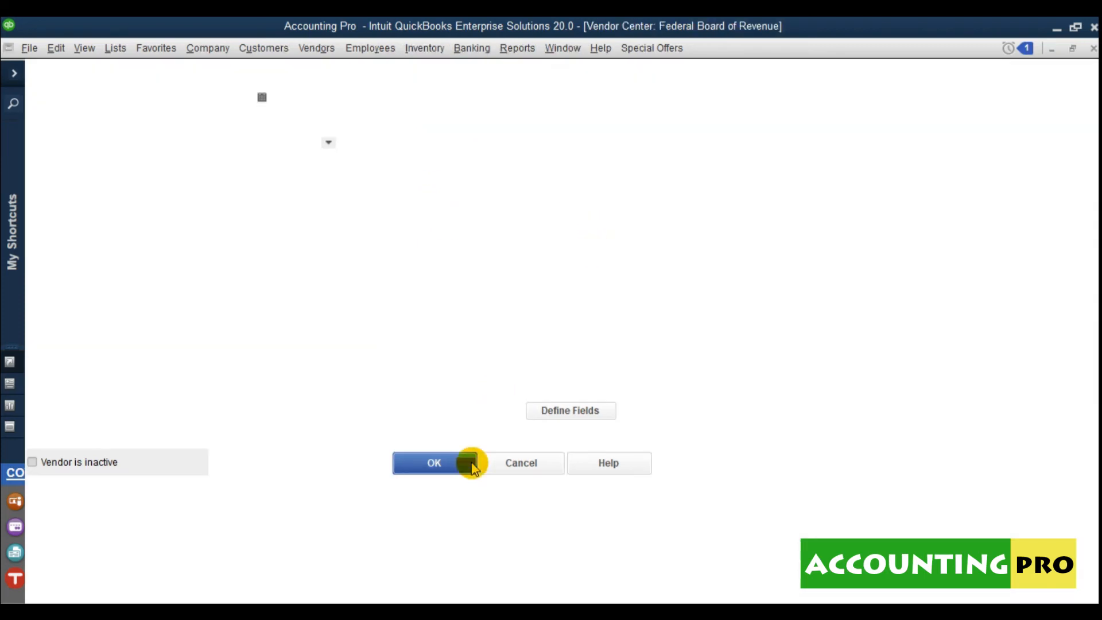
mouse_move(136, 189)
left_mouse_down()
mouse_move(207, 205)
mouse_move(134, 191)
left_mouse_up()
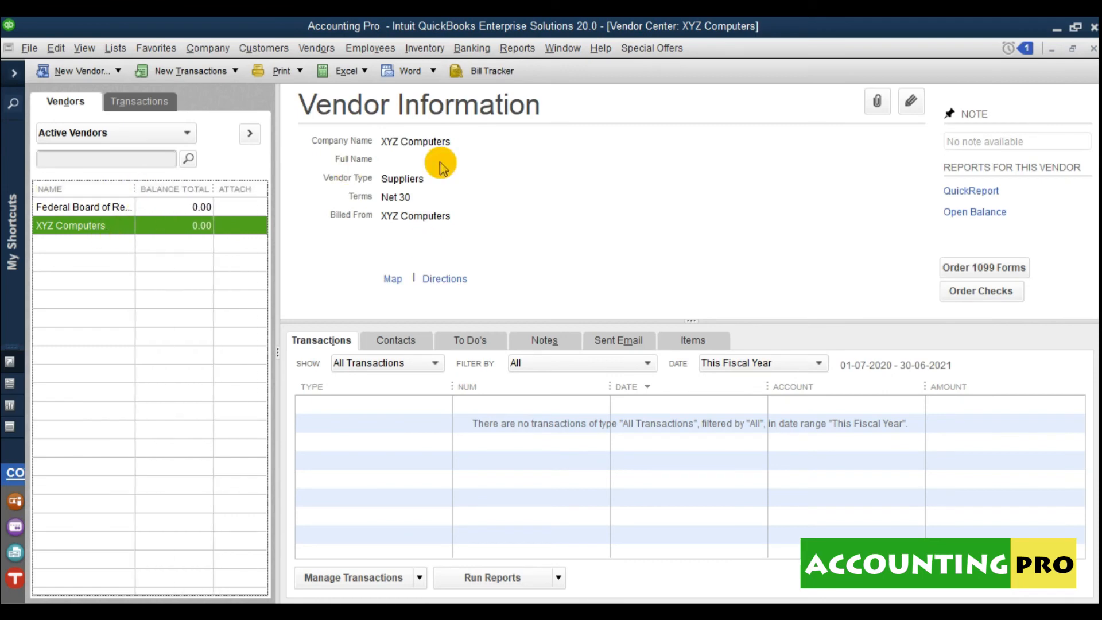
View the attachment sources for XYZ Computers, and open its record for editing and leave it without changes
left_click(878, 106)
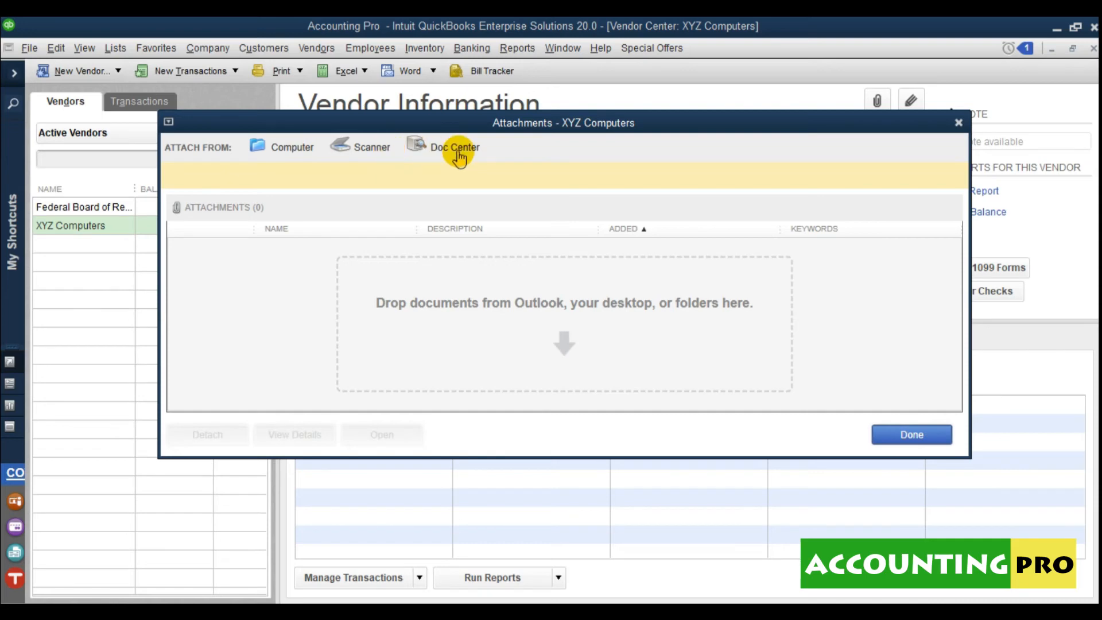
left_click(904, 434)
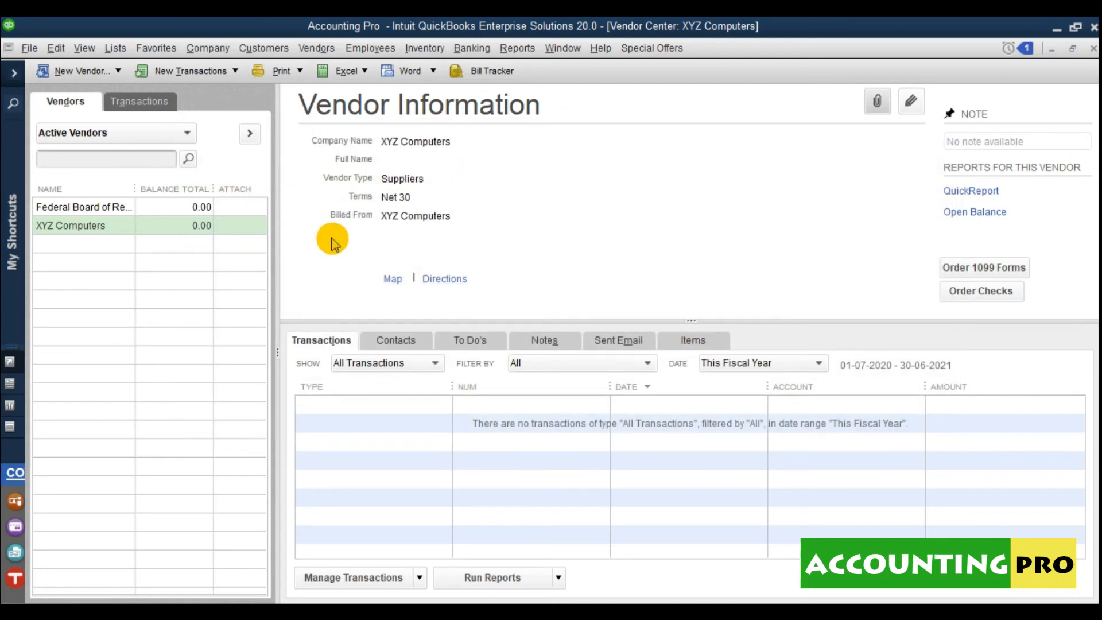
left_click(912, 104)
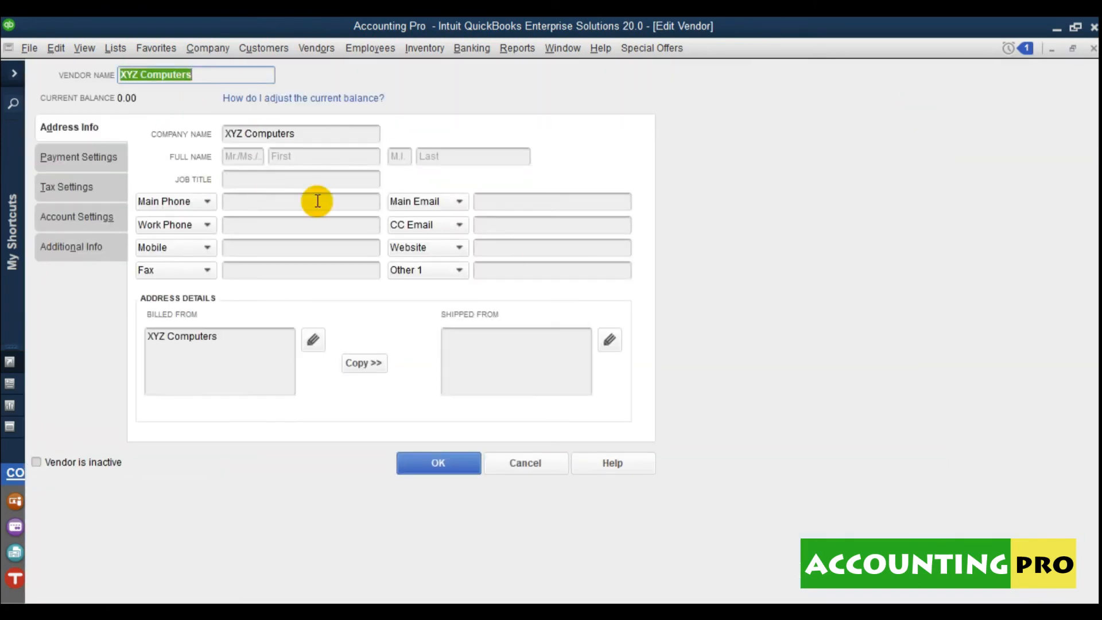
left_click(545, 476)
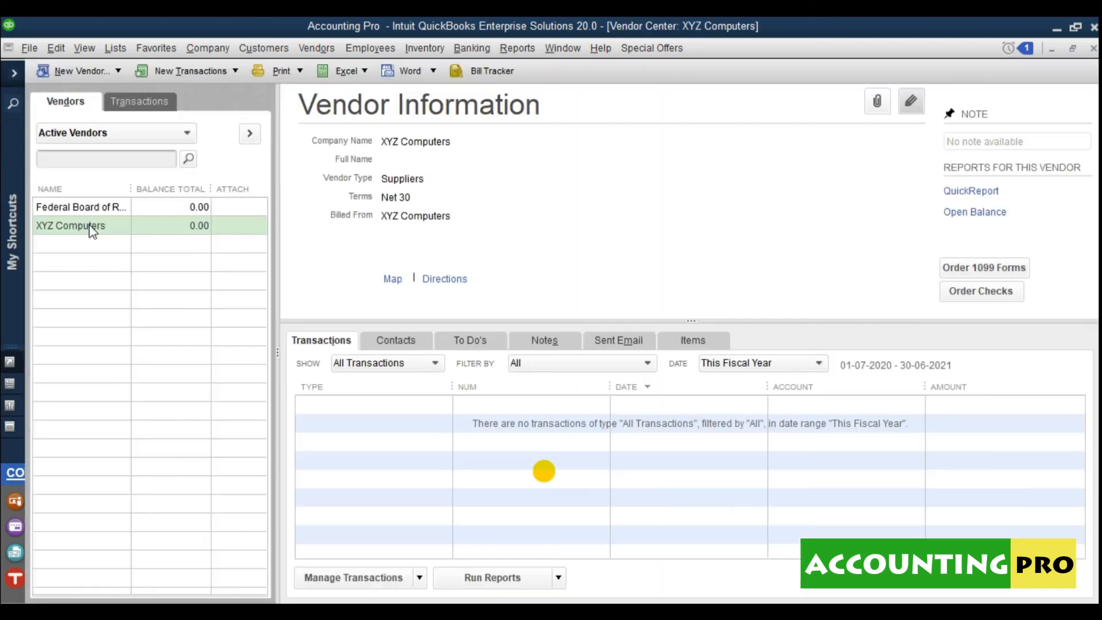
Examine the actions available for XYZ Computers in the vendor list
left_click(91, 226)
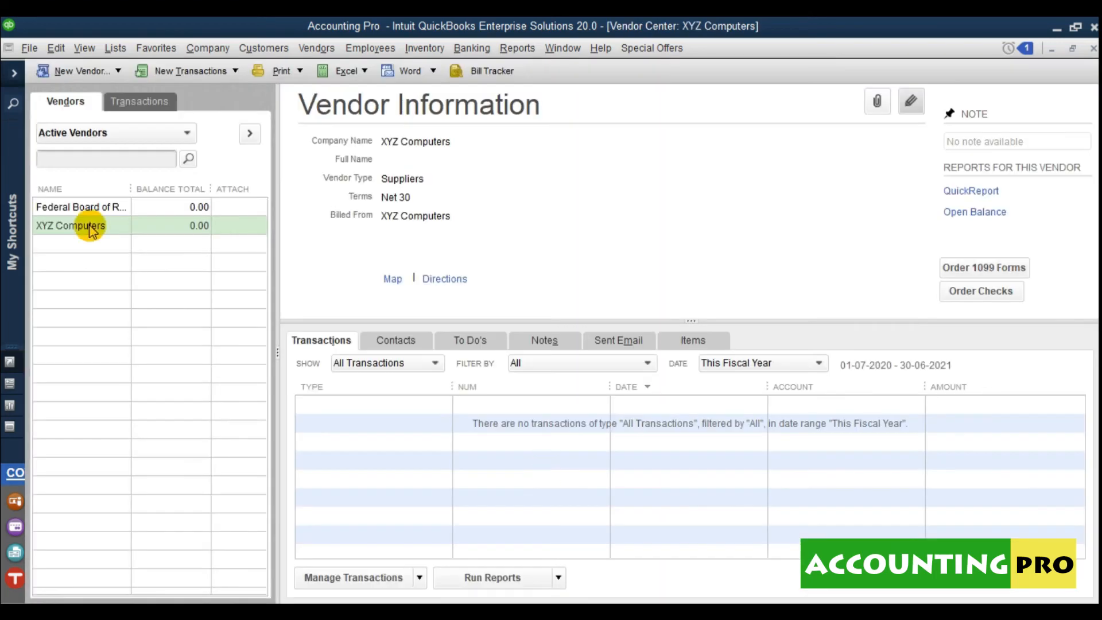
right_click(92, 229)
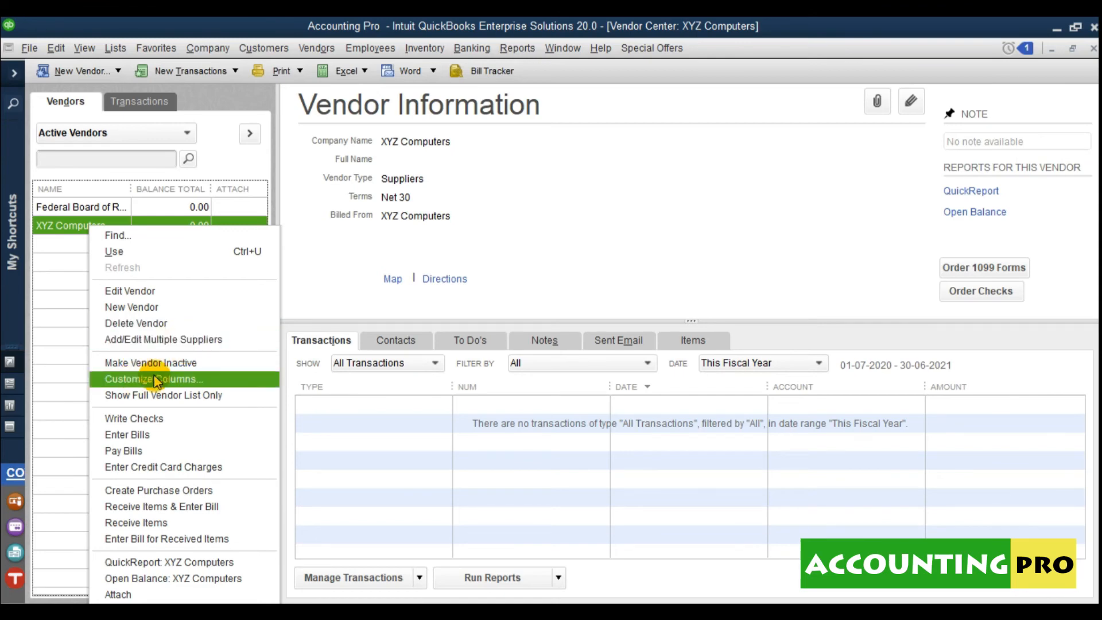
left_click(61, 373)
Examine the new transaction, print, Excel and Word options available in the Vendor Center
left_click(235, 71)
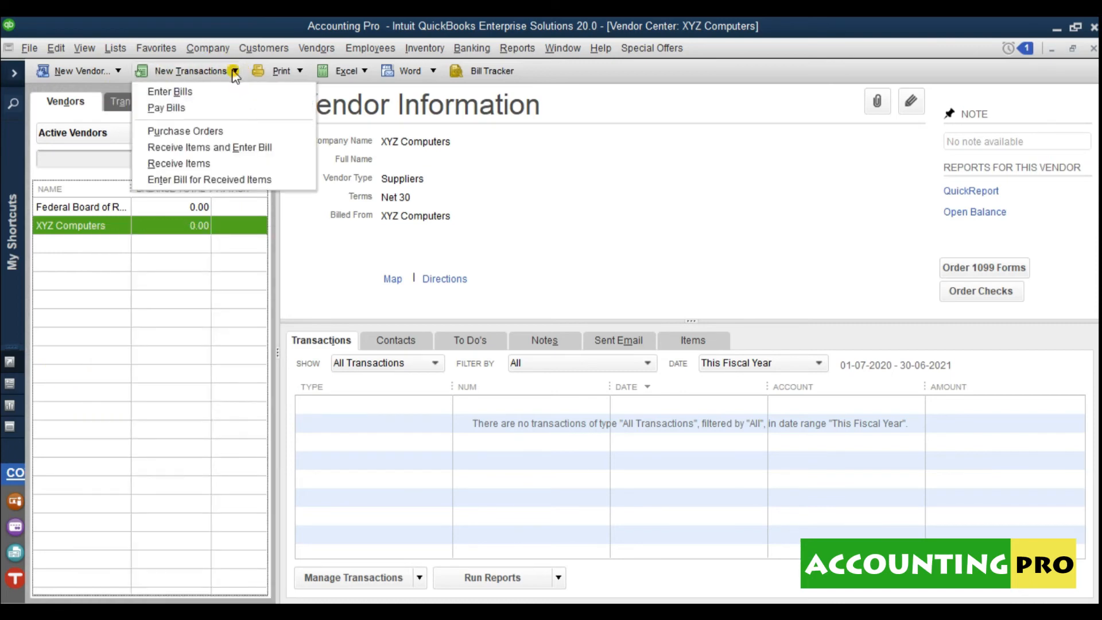
left_click(235, 71)
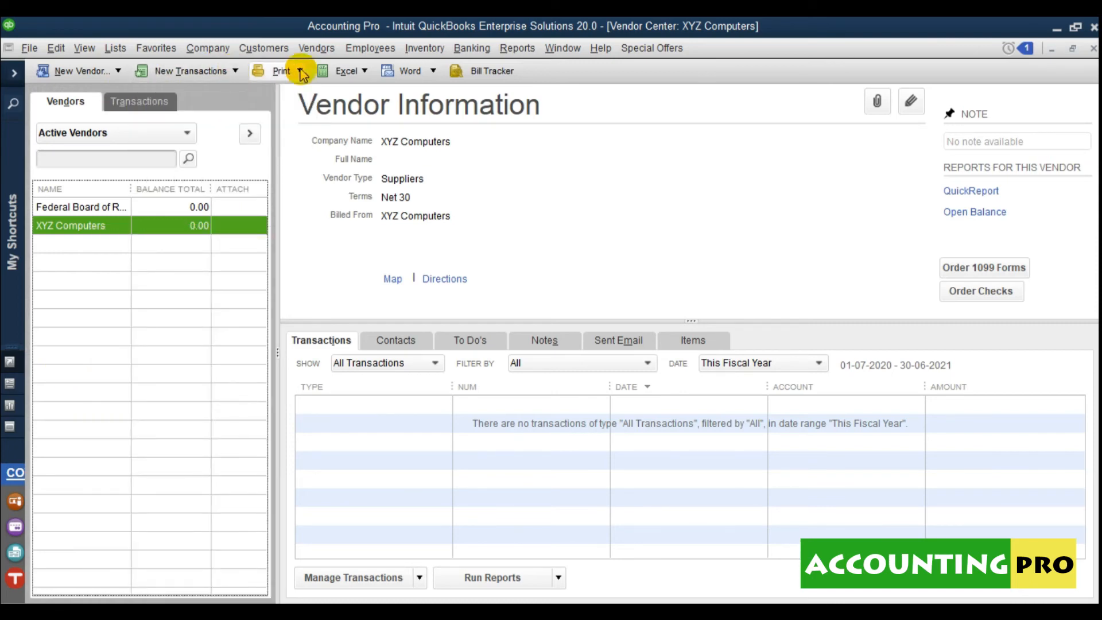
left_click(300, 71)
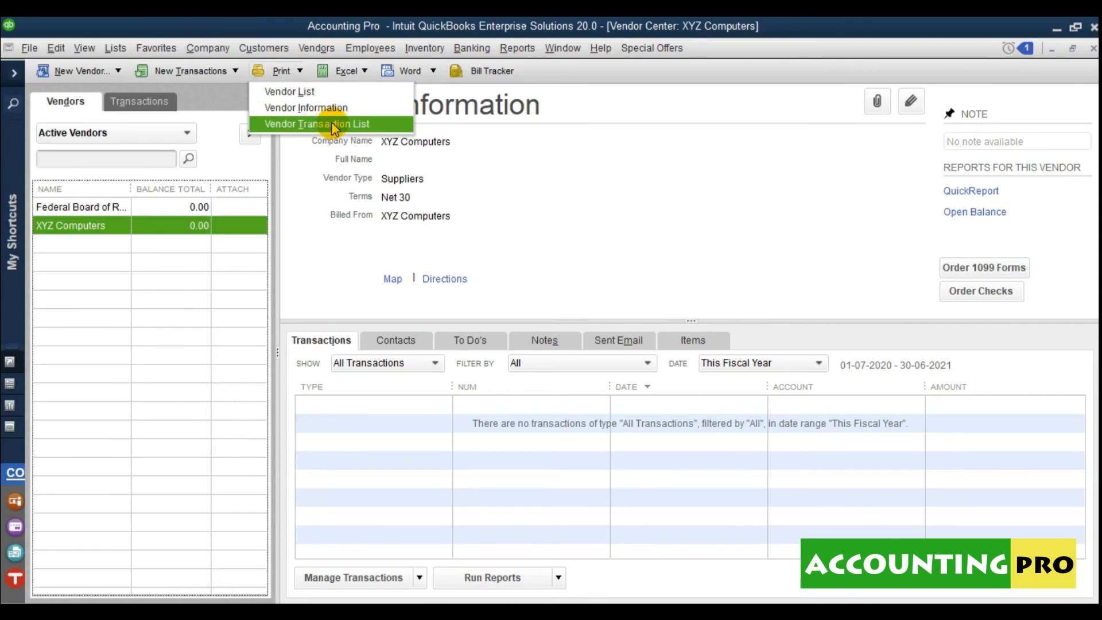
left_click(365, 71)
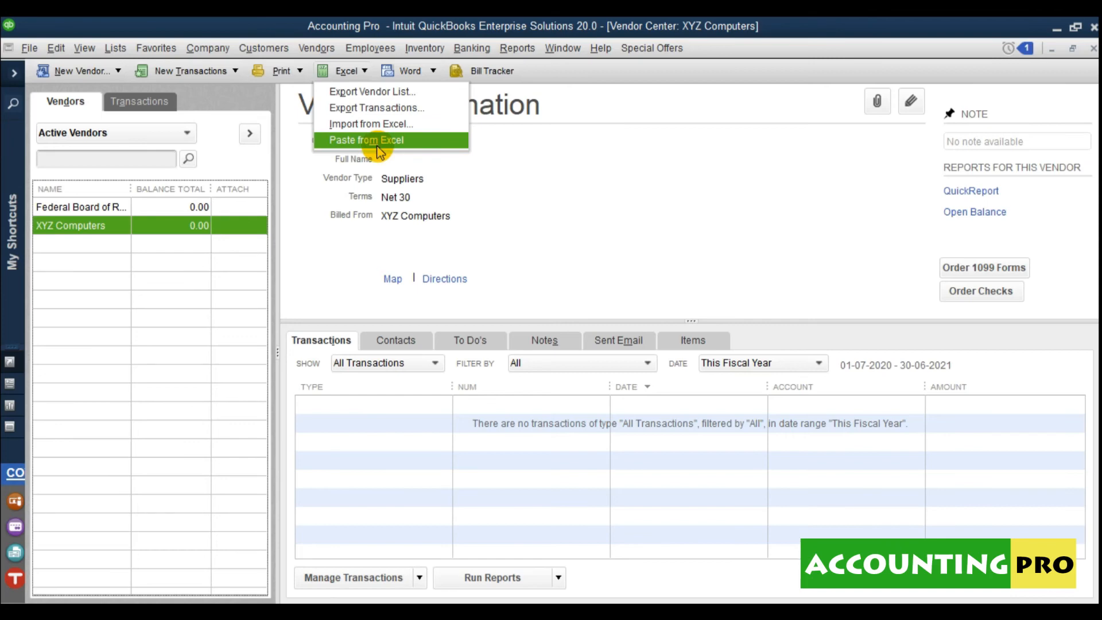
left_click(433, 71)
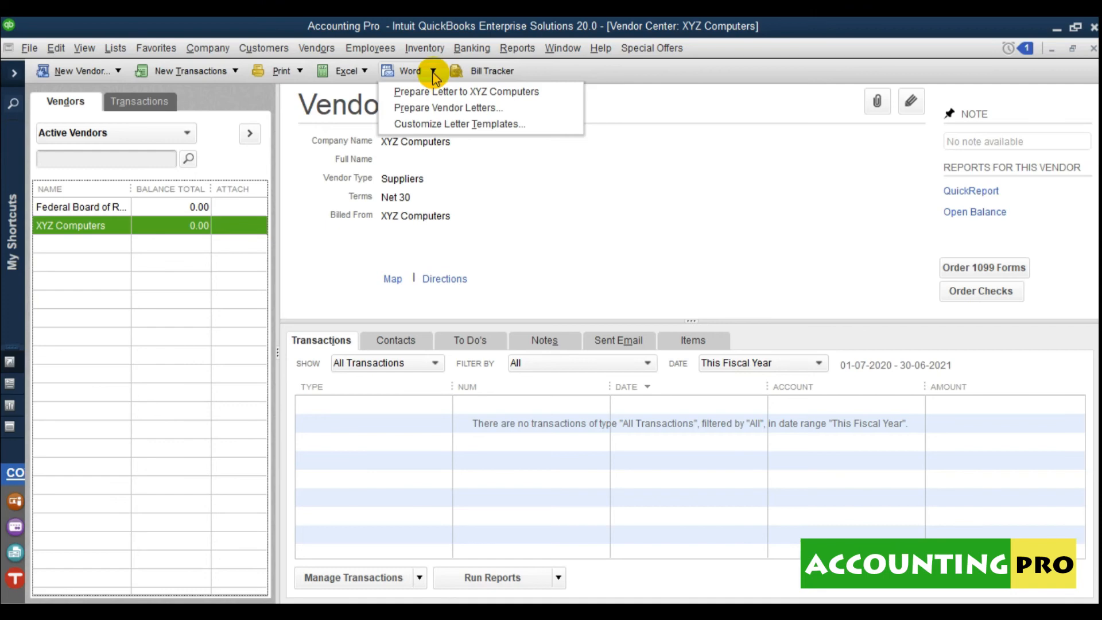
Open the Bill Tracker to review unbilled, unpaid and paid vendor bills, and close it
left_click(497, 75)
left_click(498, 78)
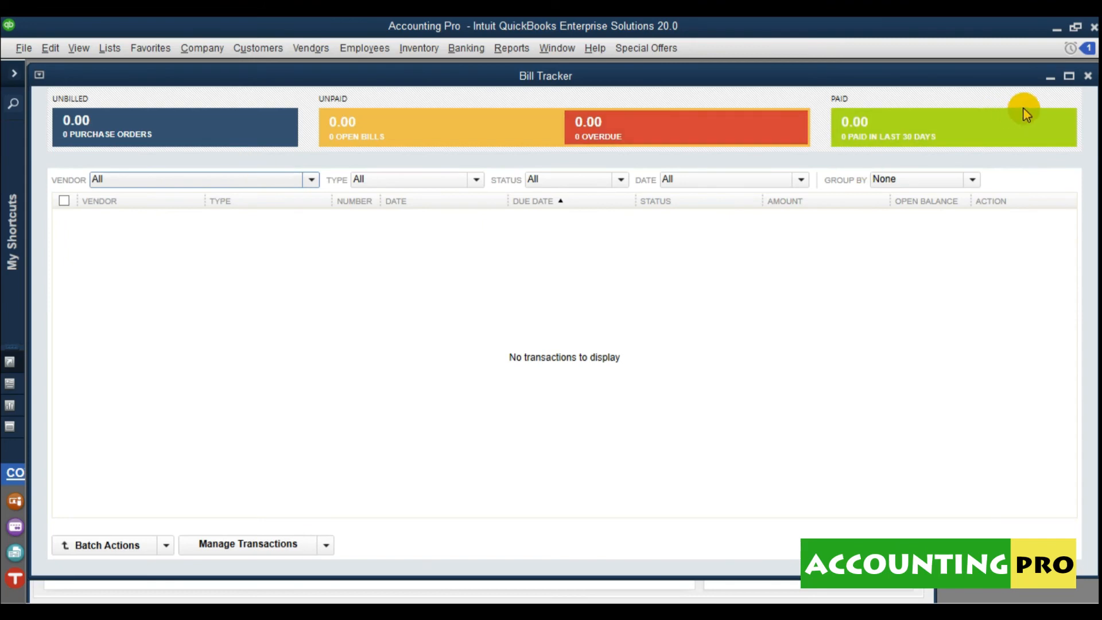
left_click(1088, 80)
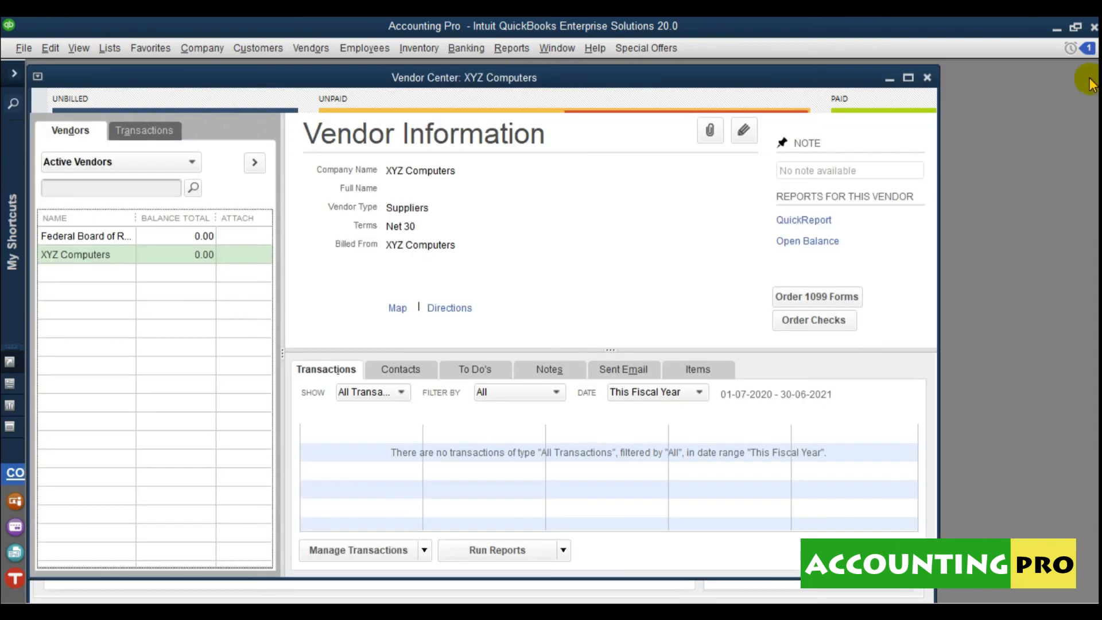
Maximize the Vendor Center, open Add/Edit Multiple List Entries for vendors, and add ABC Stationary, Oxford Travels and Honda Motors as vendor names
left_click(907, 79)
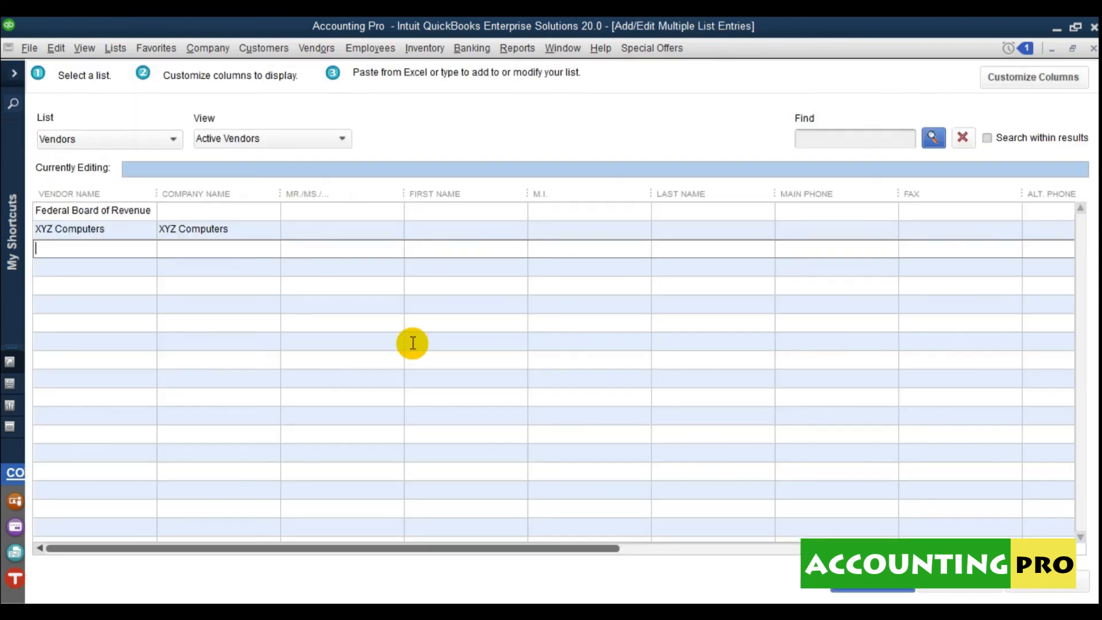
type("ABC Stationary")
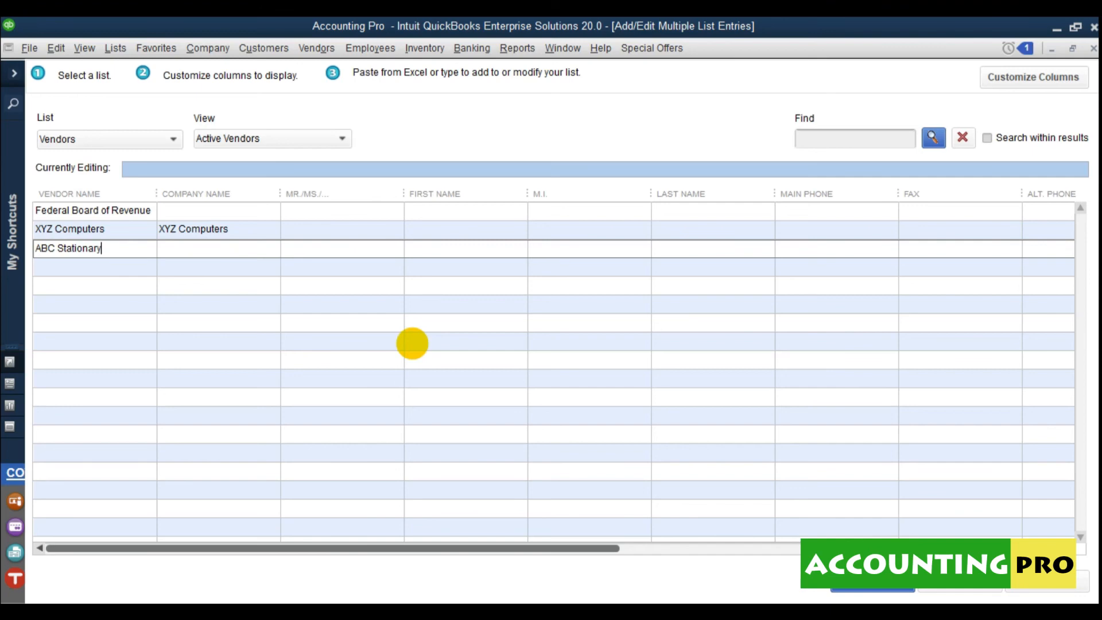
left_click(135, 270)
type("O")
key("BackSpace")
type("O")
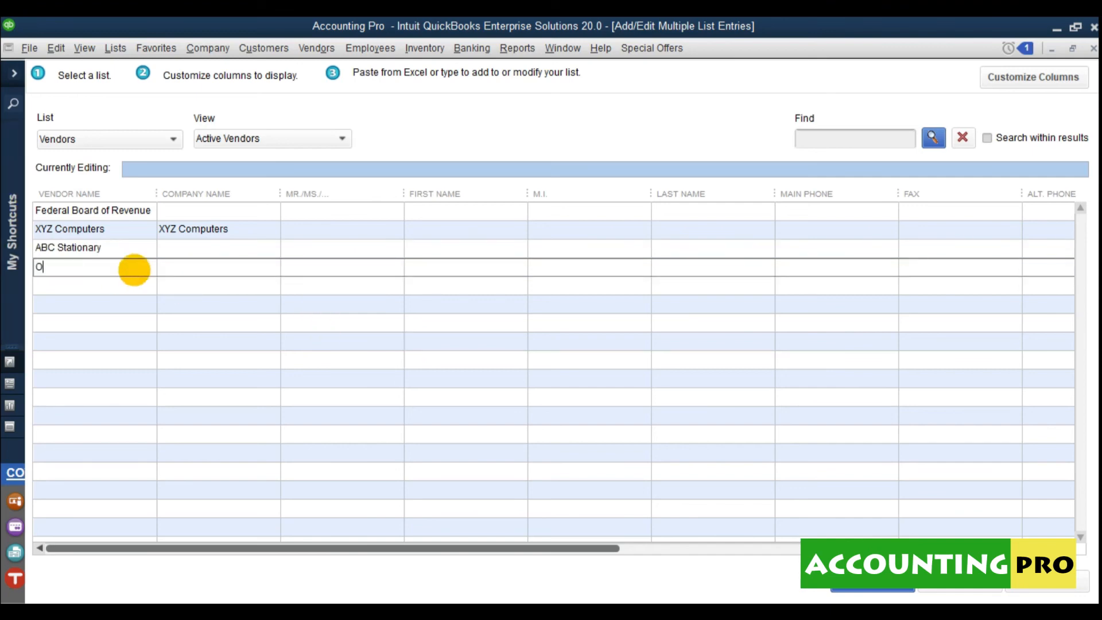
type("xford Travels")
left_click(77, 285)
type("Honda Mot")
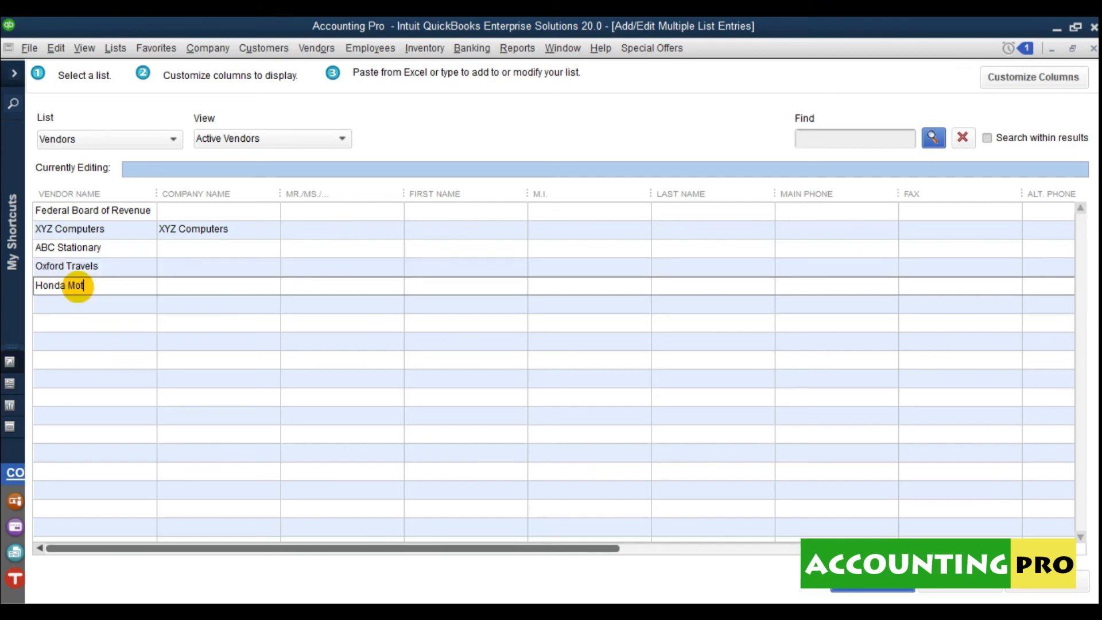
type("ors")
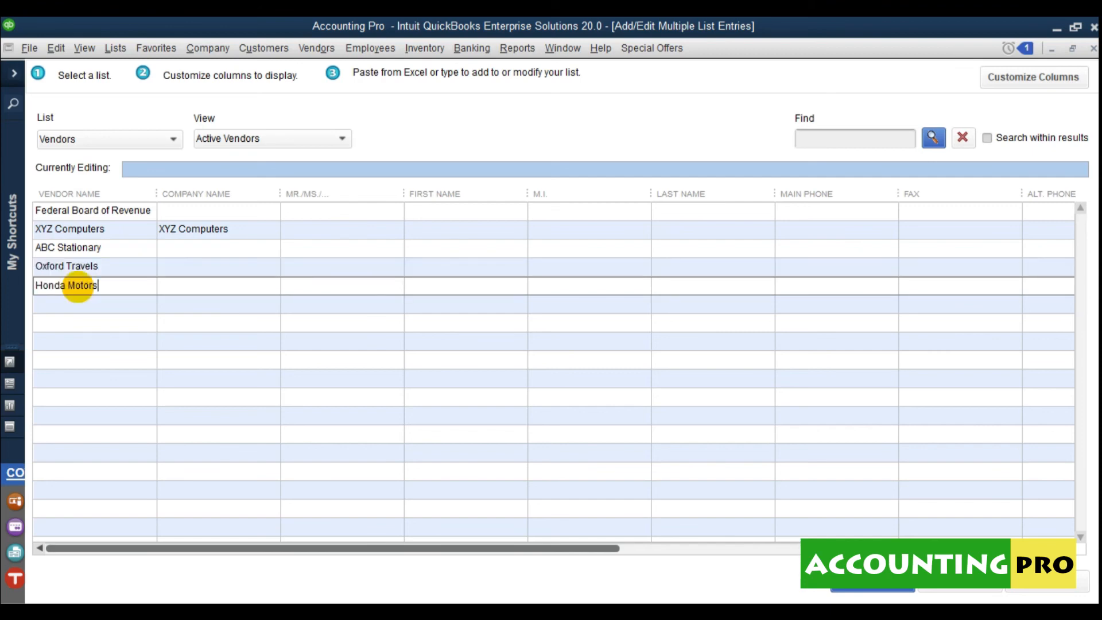
Save and close the multiple vendor entries, and view the Honda Motors and XYZ Computers records in the vendor list
left_click(884, 592)
left_click(551, 215)
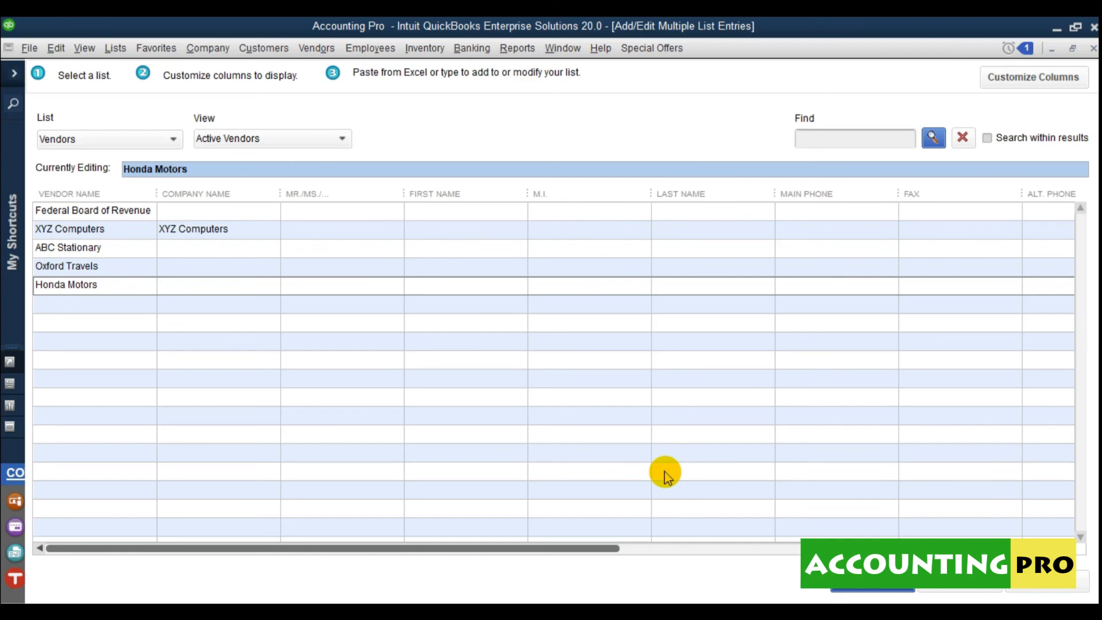
left_click(937, 589)
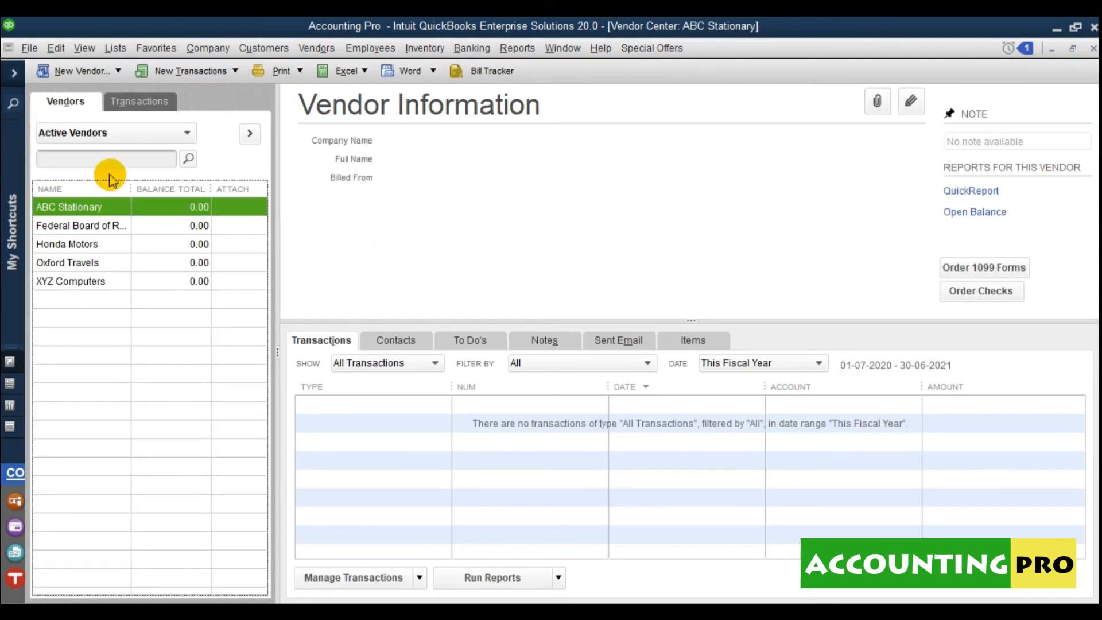
left_click(103, 245)
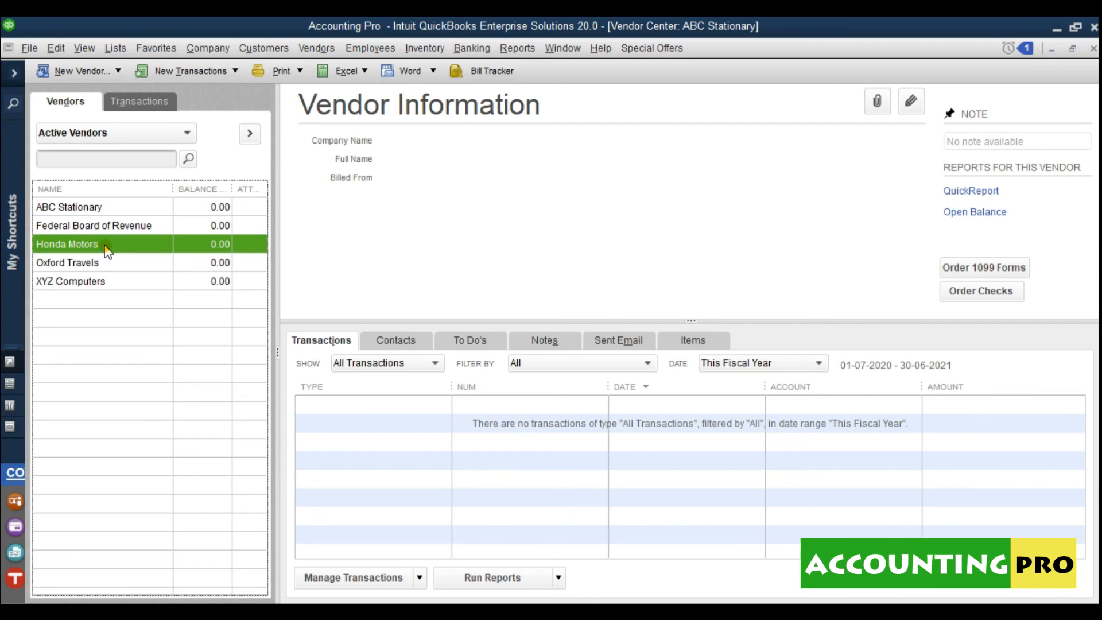
left_click(100, 286)
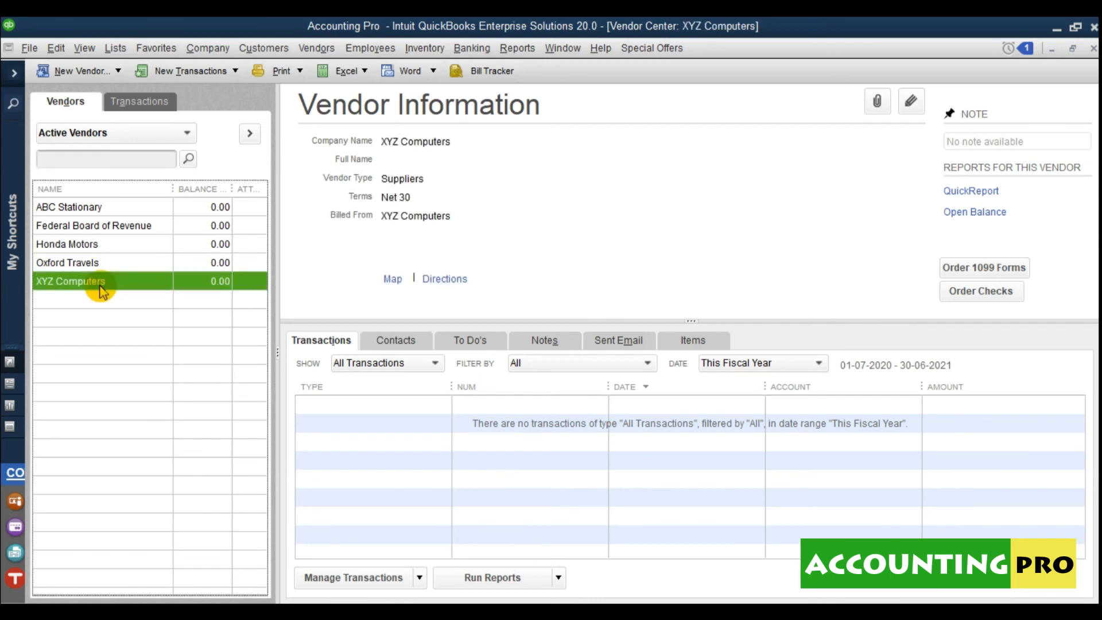